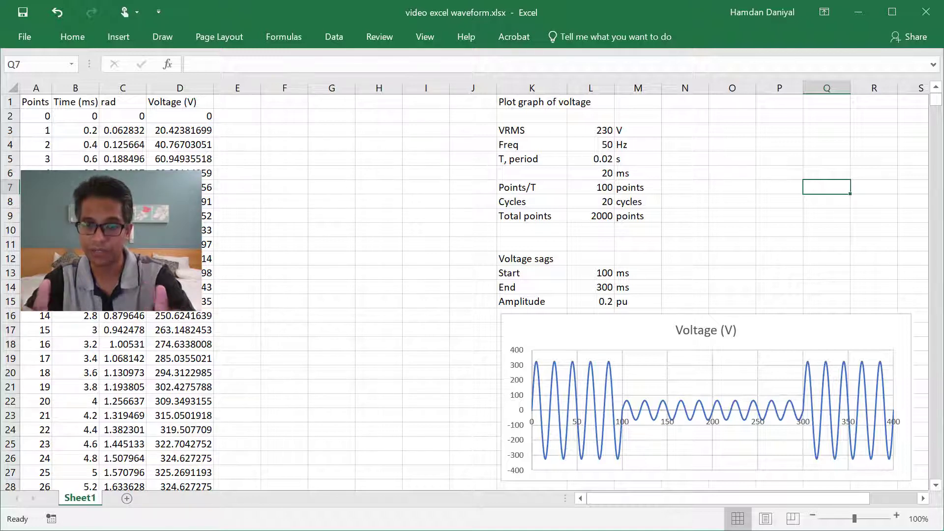
# Enter R, M, S in O3:O5 with Root, Mean, Square beside them in P3:P5.
pyautogui.click(732, 130)
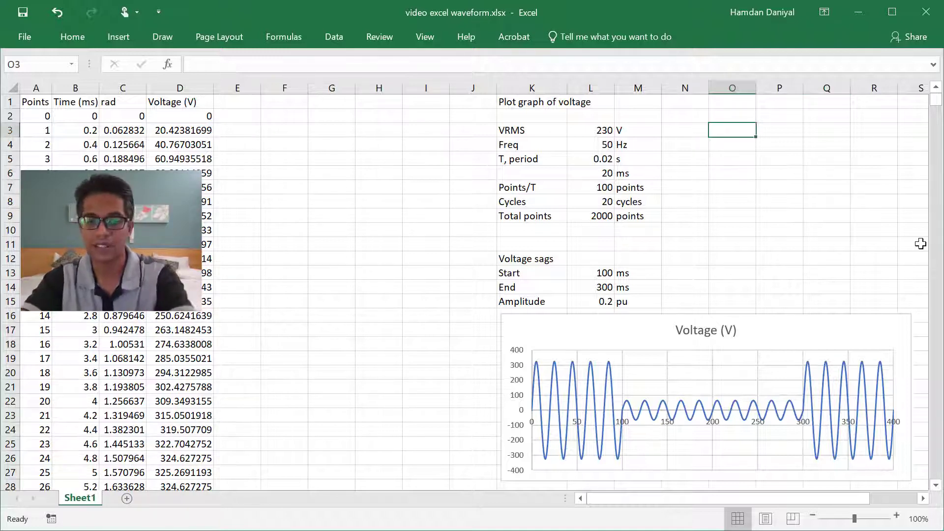
pyautogui.write('R')
pyautogui.press('Return')
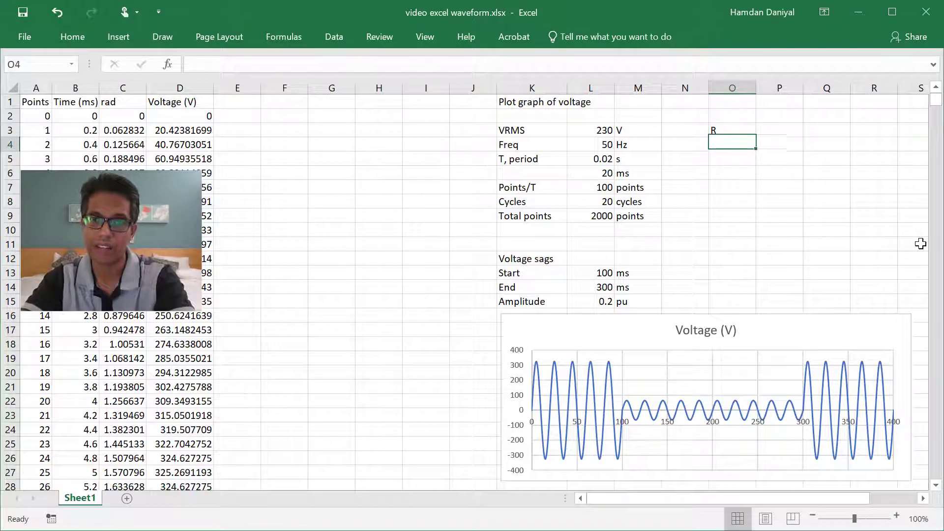
pyautogui.write('M')
pyautogui.press('Return')
pyautogui.write('S')
pyautogui.press('Tab')
pyautogui.press('Up')
pyautogui.press('Up')
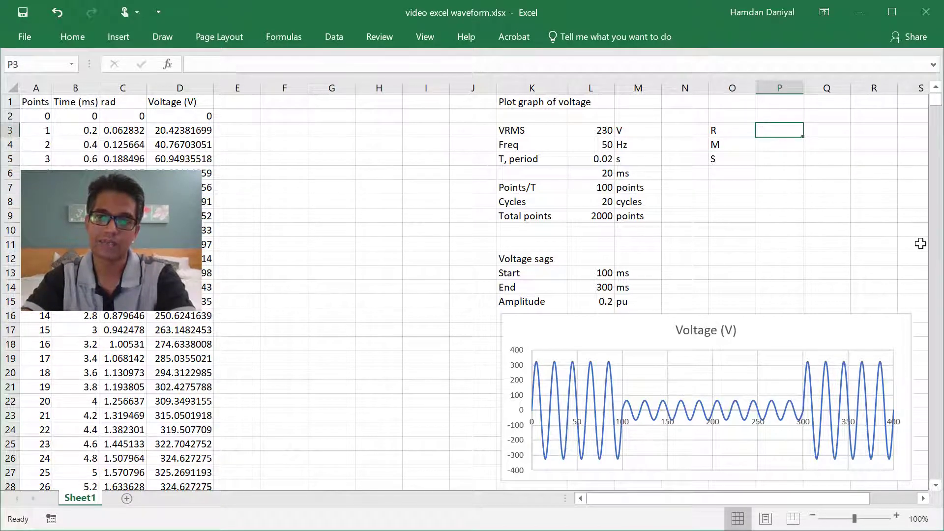
pyautogui.write('Root')
pyautogui.press('Return')
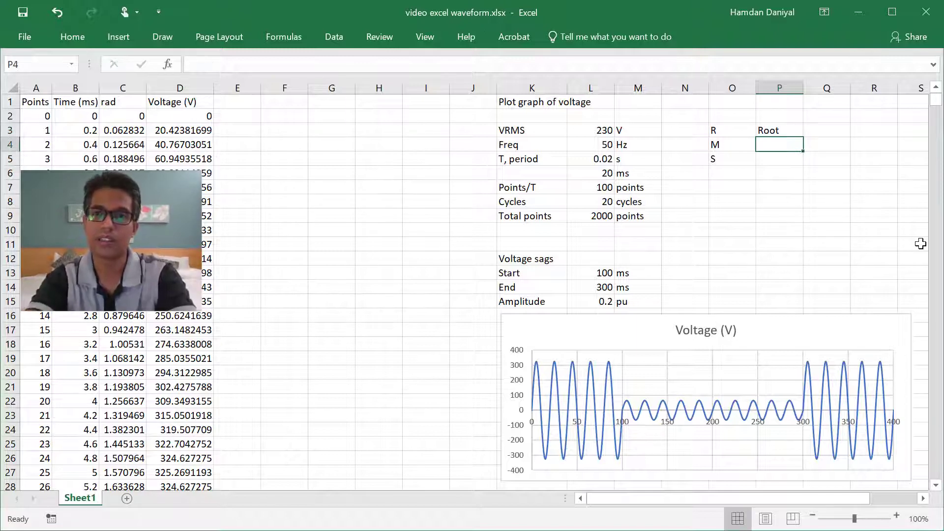
pyautogui.write('Mean')
pyautogui.press('Return')
pyautogui.write('Square')
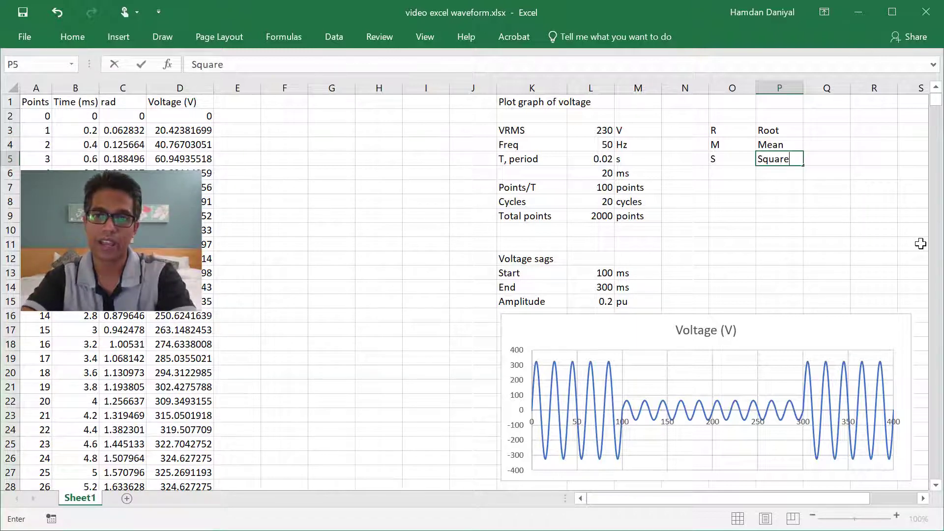
pyautogui.press('Tab')
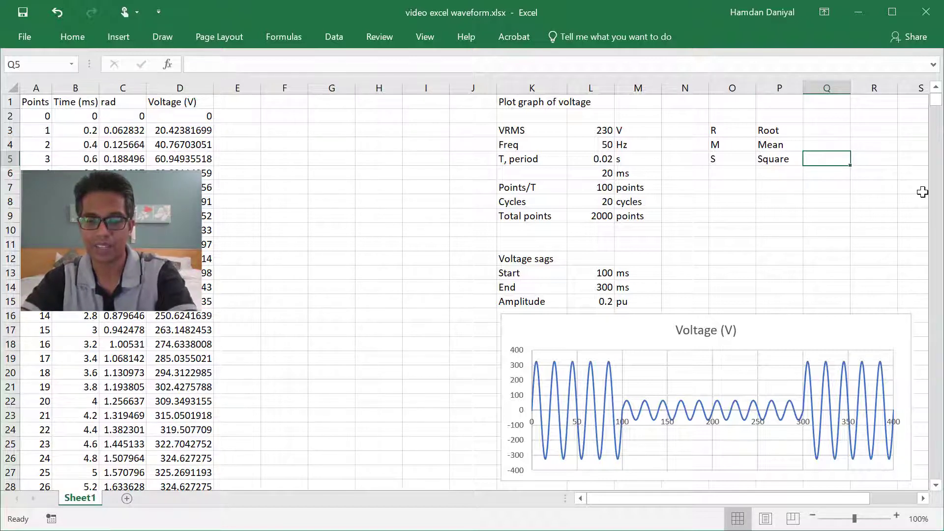
# Number the steps 3, 2, 1 in Q3:Q5.
pyautogui.write('1')
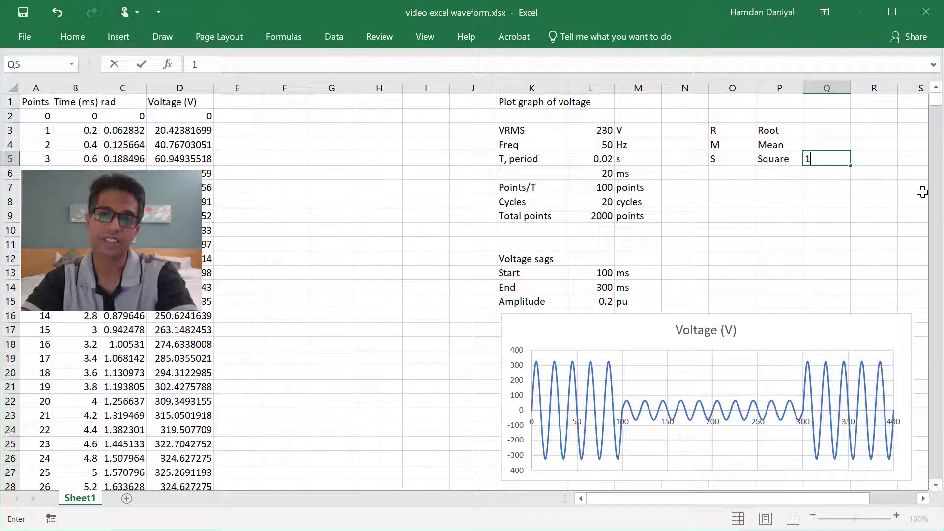
pyautogui.press('Up')
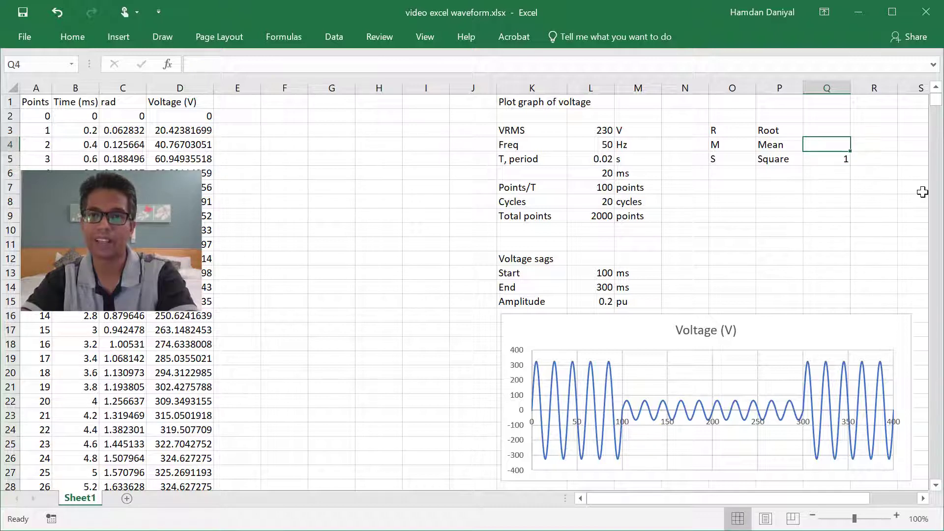
pyautogui.write('2')
pyautogui.press('Up')
pyautogui.write('3')
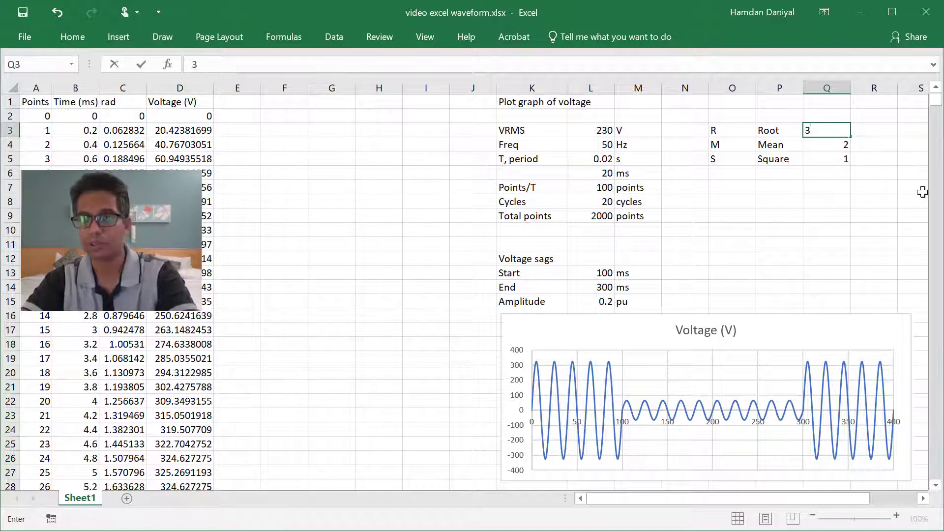
pyautogui.press('Left')
pyautogui.press('Left')
pyautogui.press('Left')
pyautogui.press('Left')
pyautogui.press('Left')
pyautogui.press('Left')
pyautogui.press('Left')
pyautogui.press('Left')
pyautogui.press('Left')
pyautogui.press('Left')
pyautogui.press('Left')
pyautogui.press('Left')
pyautogui.press('Left')
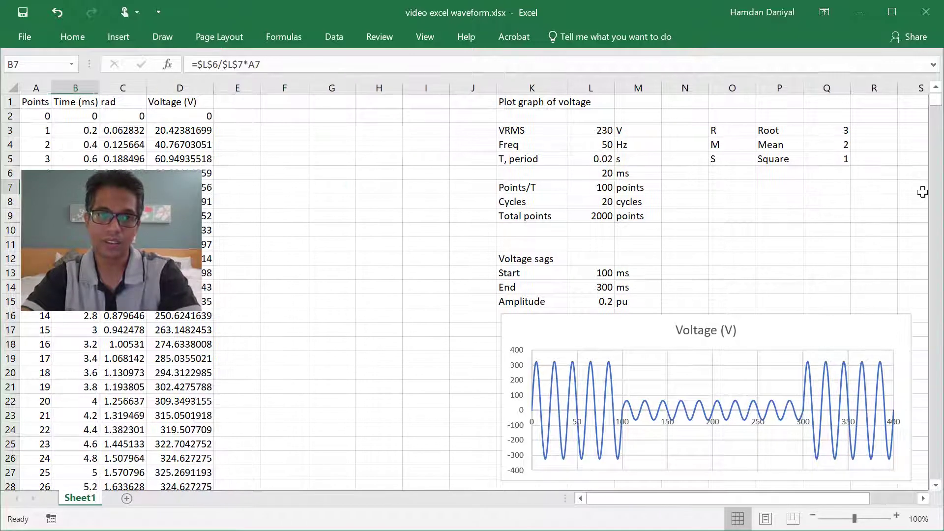
# Head column E as V^2 in cell E1.
pyautogui.press('Right')
pyautogui.press('Right')
pyautogui.press('Right')
pyautogui.press('Up')
pyautogui.press('Left')
pyautogui.press('Left')
pyautogui.press('Left')
pyautogui.press('Left')
pyautogui.press('Right')
pyautogui.press('Right')
pyautogui.press('Right')
pyautogui.press('Right')
pyautogui.press('Right')
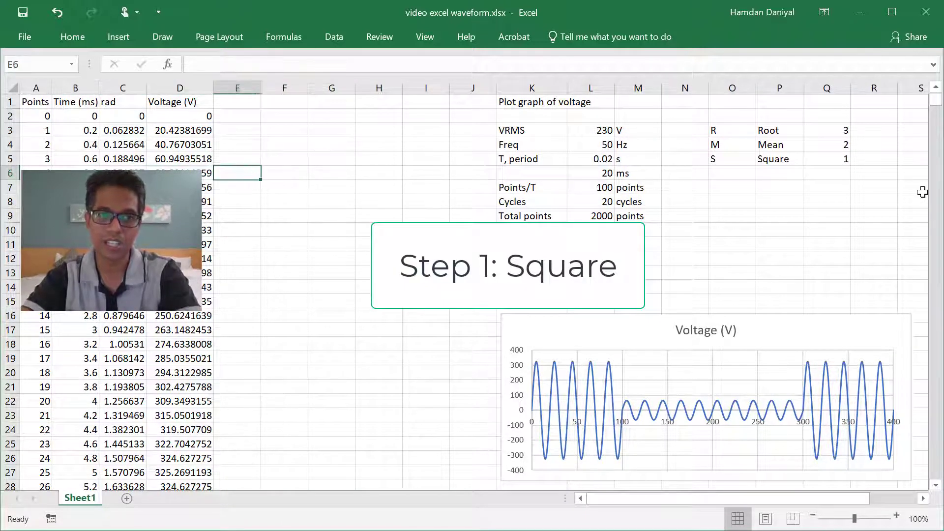
pyautogui.press('Up')
pyautogui.press('Up')
pyautogui.press('Up')
pyautogui.press('Up')
pyautogui.press('Left')
pyautogui.press('Up')
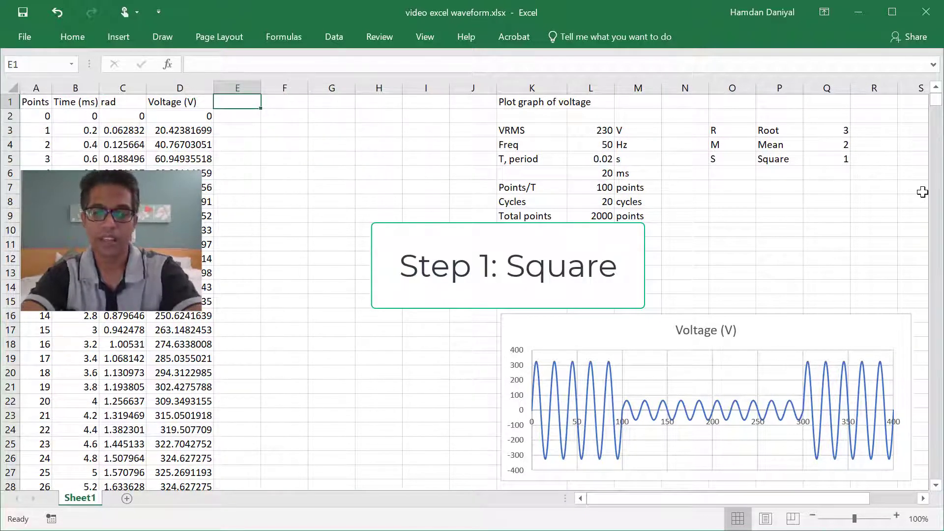
pyautogui.write('V')
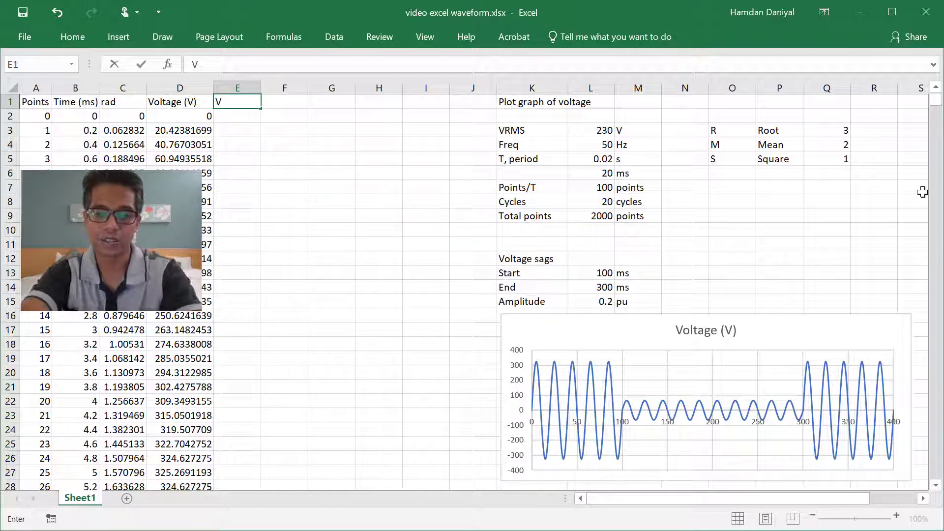
pyautogui.write('^2')
pyautogui.press('Return')
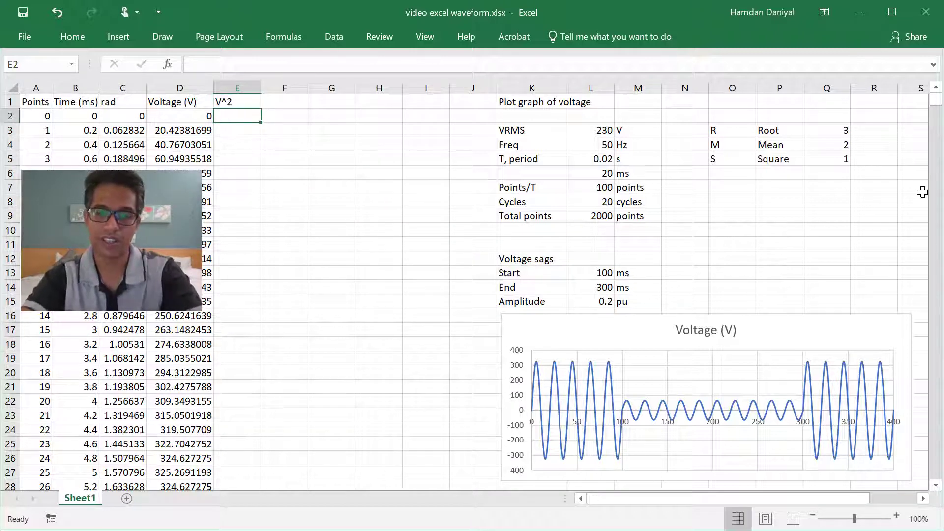
# Enter =D2^2 in E2 and fill it down all 2000 rows.
pyautogui.write('=')
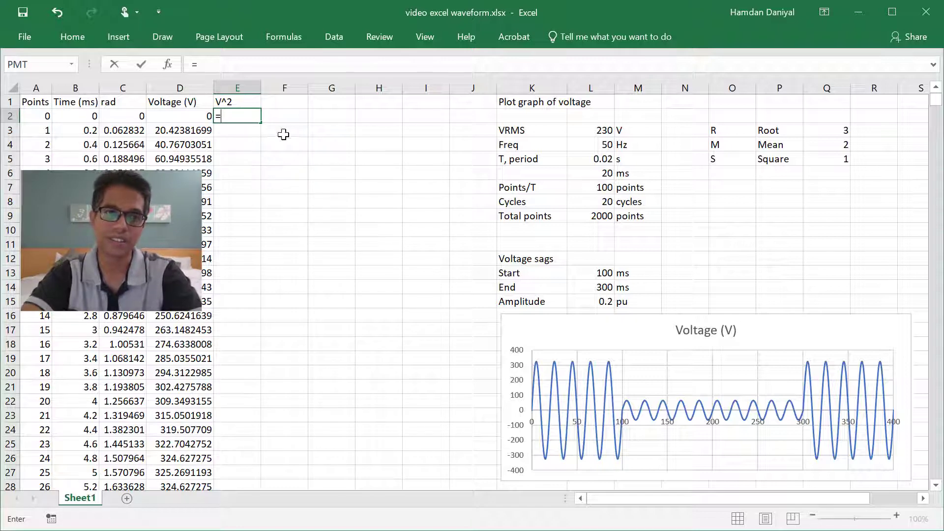
pyautogui.click(188, 118)
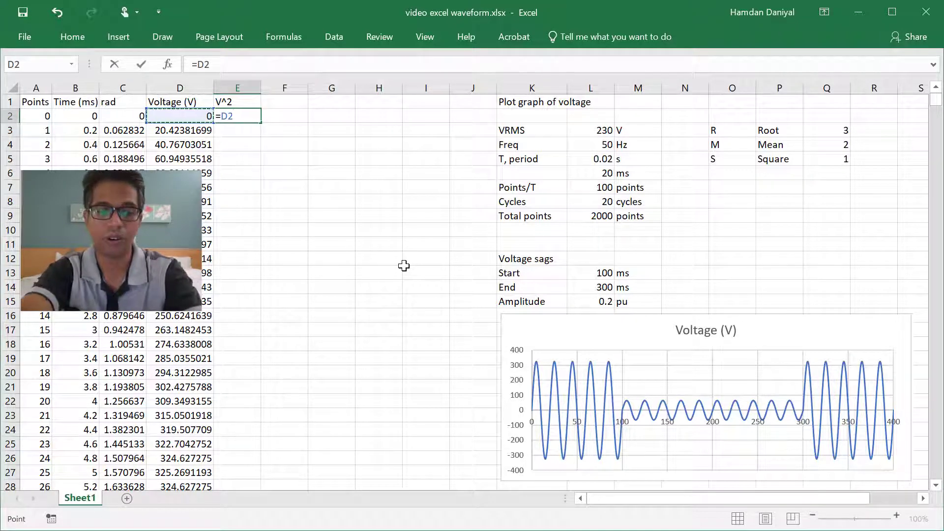
pyautogui.write('^2')
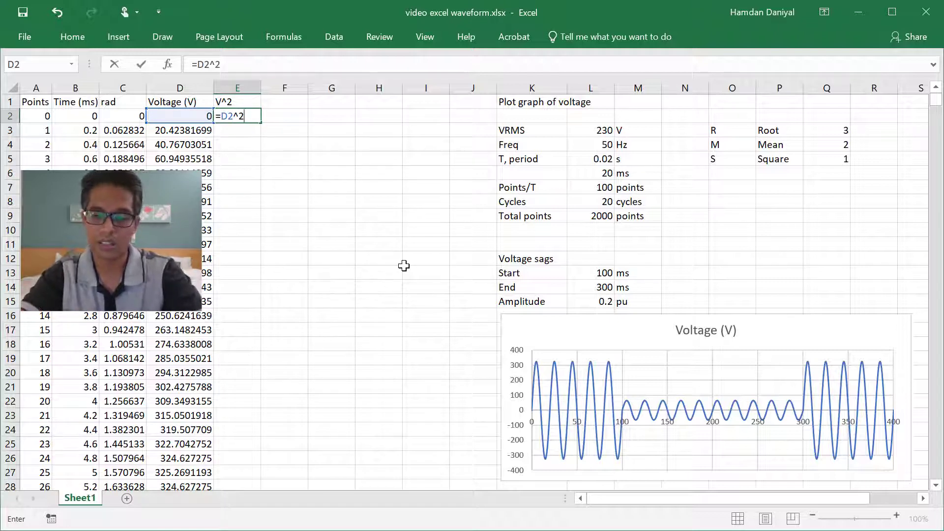
pyautogui.press('Return')
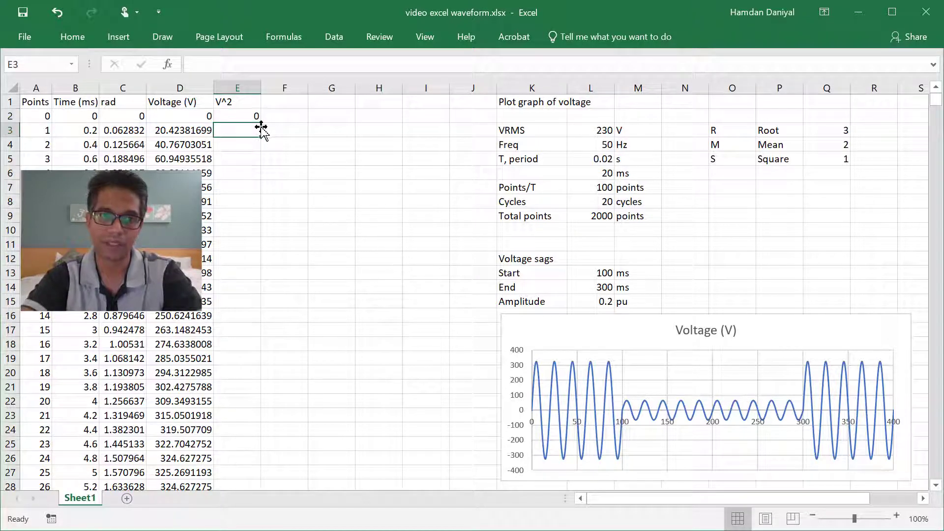
pyautogui.click(251, 116)
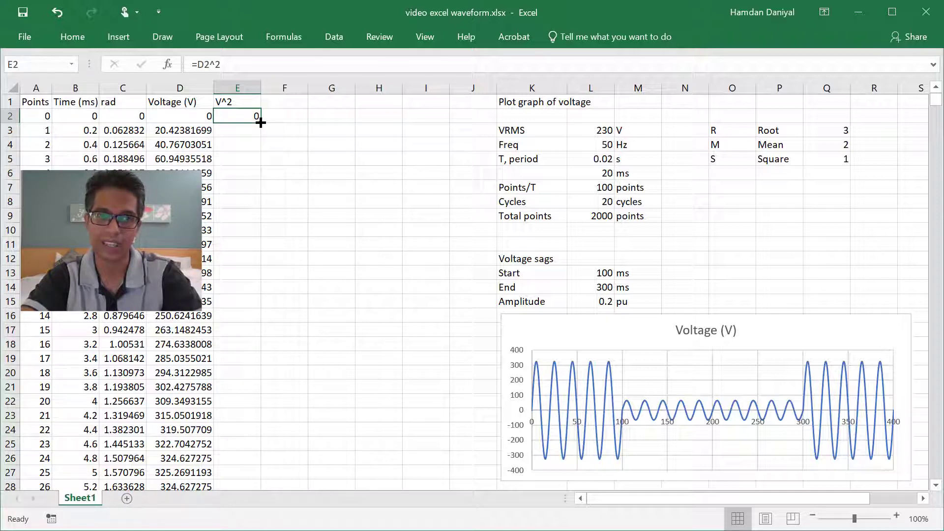
pyautogui.doubleClick(260, 122)
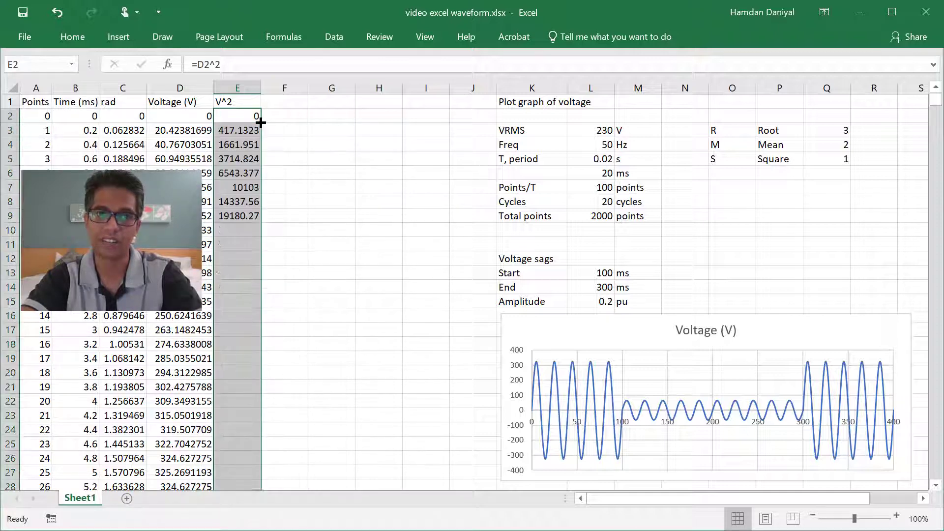
pyautogui.click(284, 101)
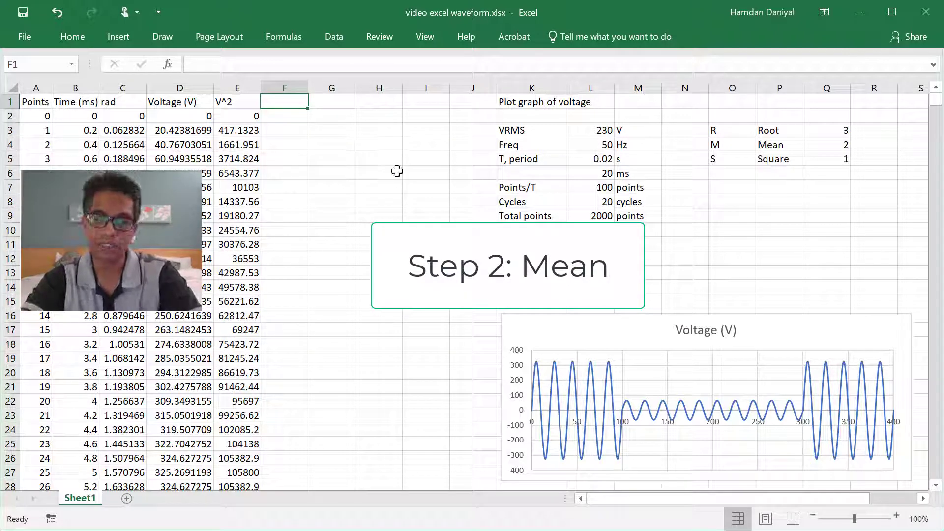
# Head column F 'Full mean', checking the 100 points-per-period setting in L7.
pyautogui.write('F')
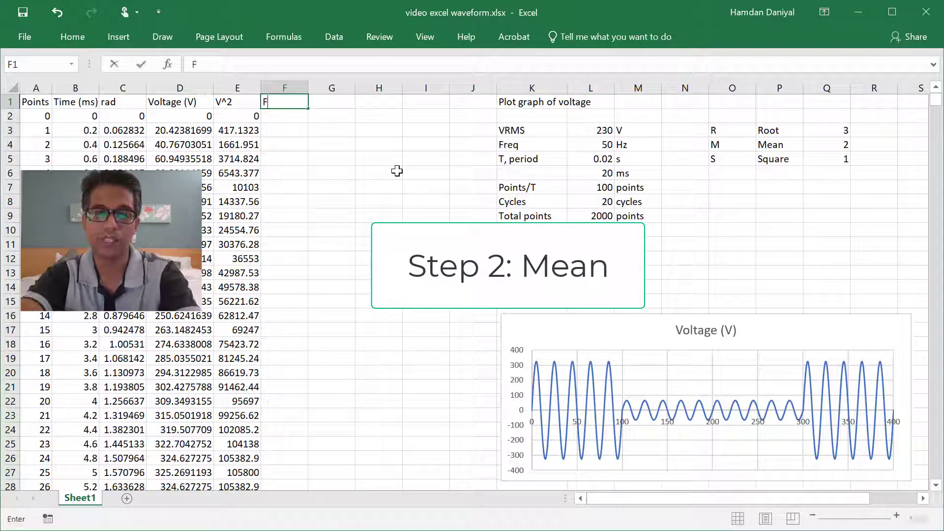
pyautogui.write('ull mean')
pyautogui.press('Return')
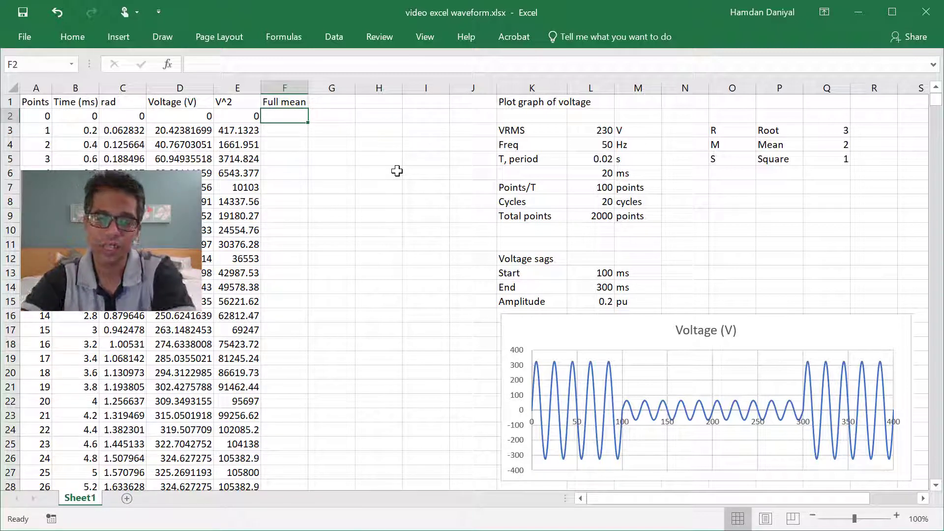
pyautogui.click(594, 202)
pyautogui.click(600, 183)
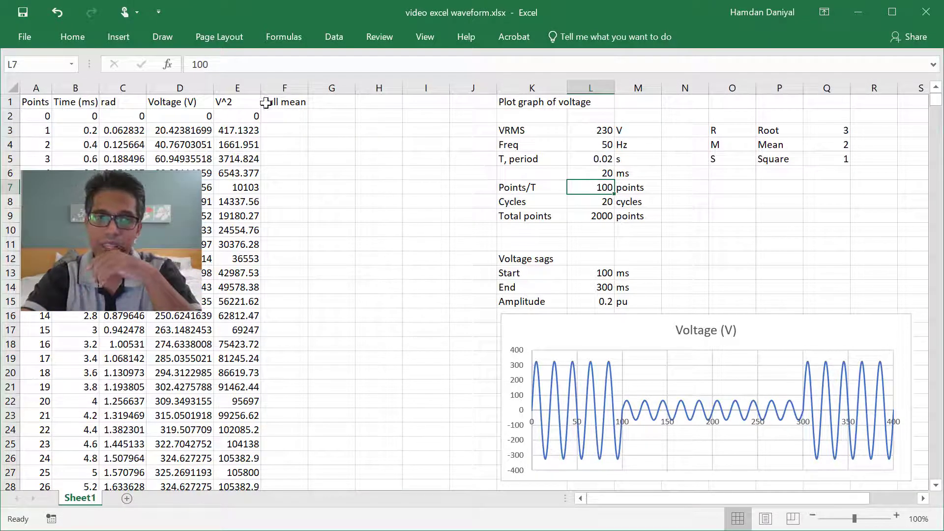
pyautogui.click(281, 115)
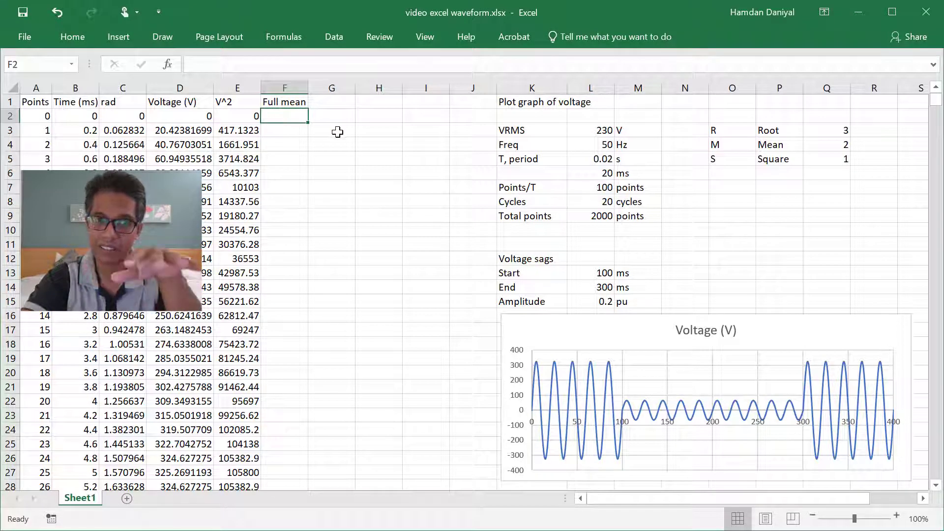
# Locate row 101 as the end of the first 20 ms cycle and select F51.
pyautogui.scroll(-20, 303, 212)
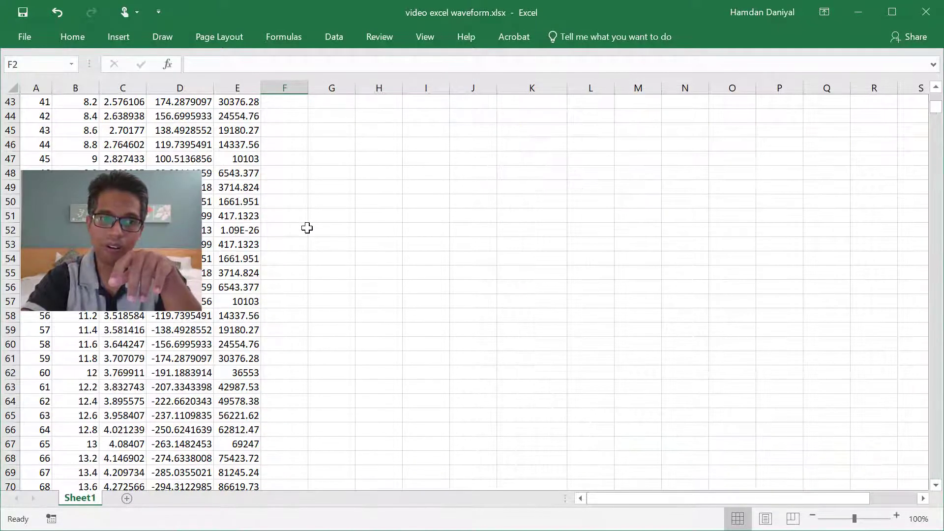
pyautogui.click(285, 343)
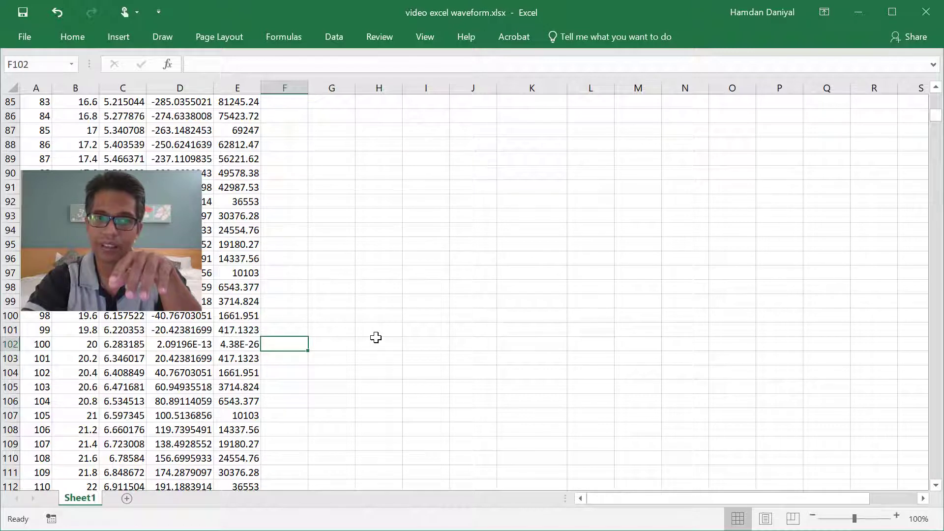
pyautogui.click(273, 328)
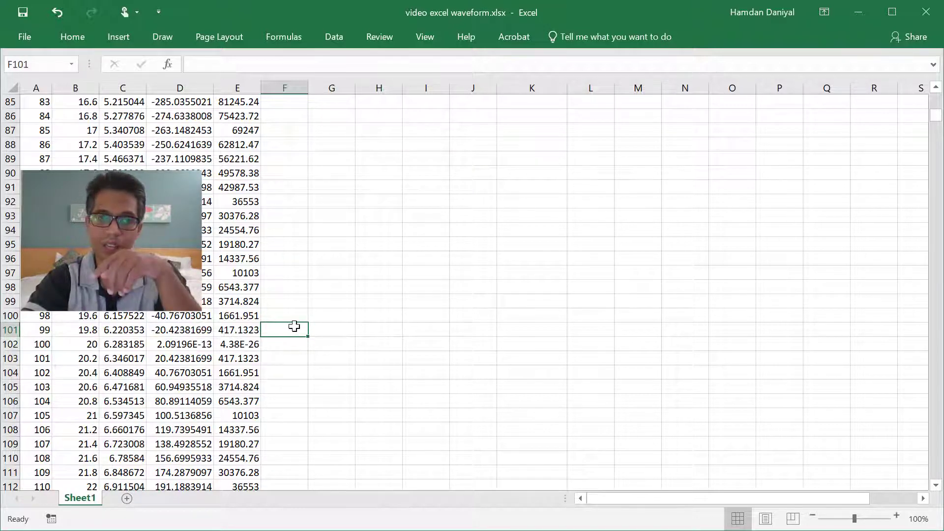
pyautogui.scroll(17, 276, 333)
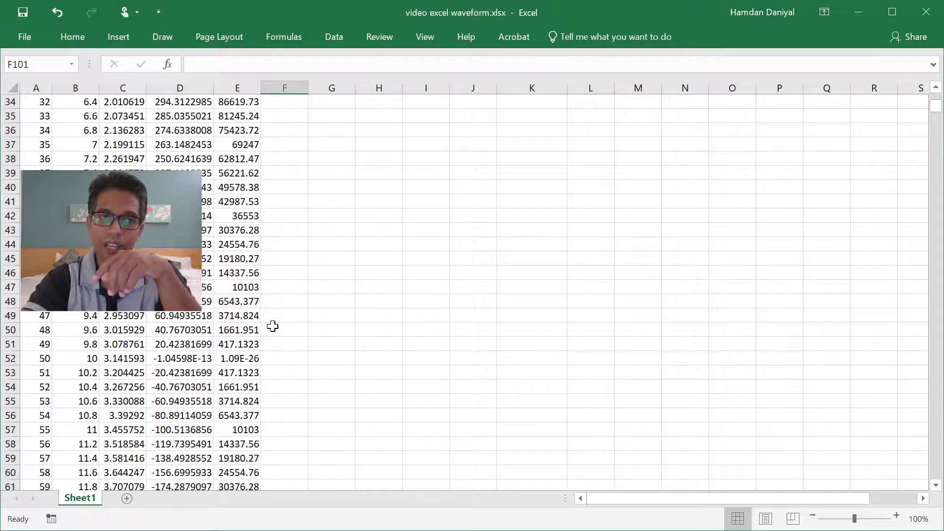
pyautogui.click(288, 355)
pyautogui.click(294, 343)
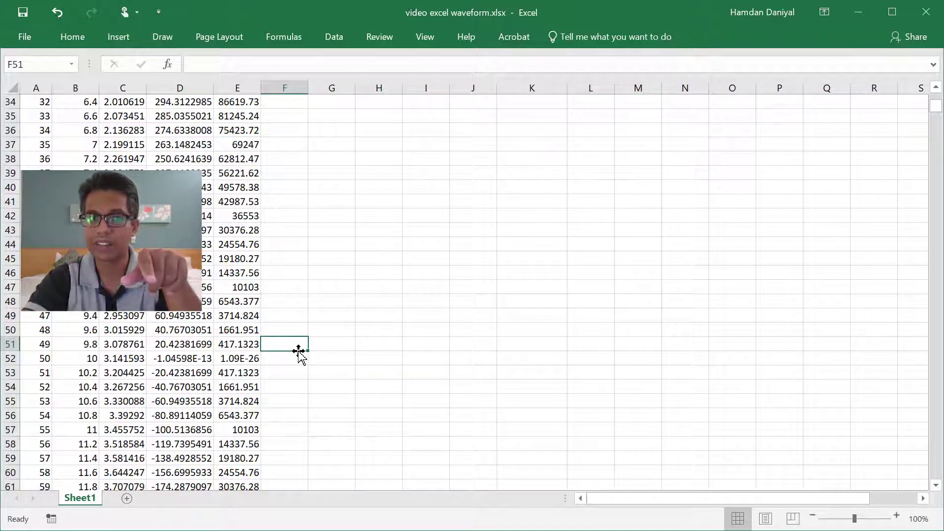
# Enter =AVERAGE(E2:E101) in F51.
pyautogui.write('=')
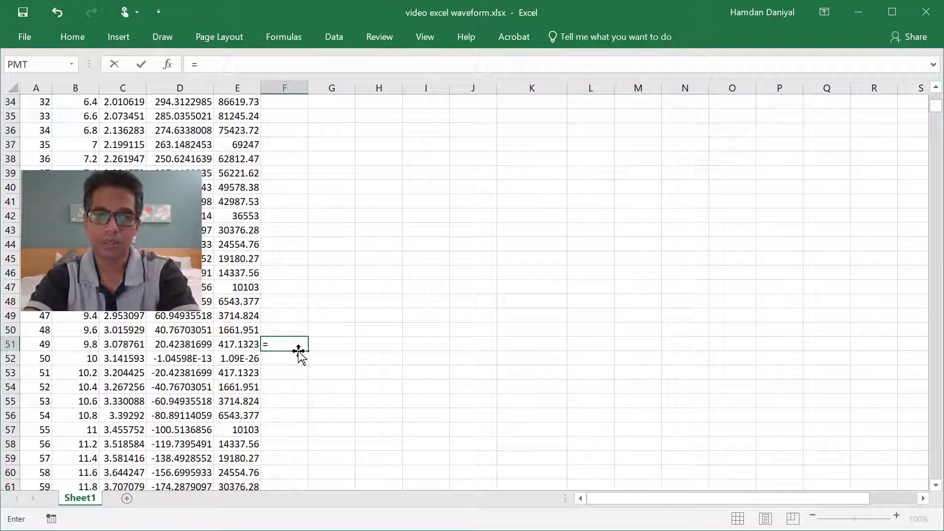
pyautogui.write('average')
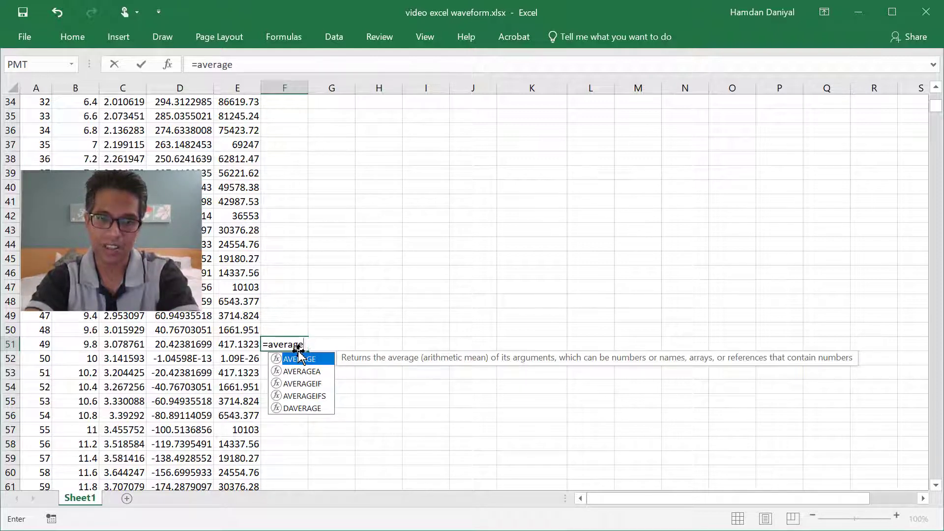
pyautogui.write('(')
pyautogui.scroll(-8, 274, 377)
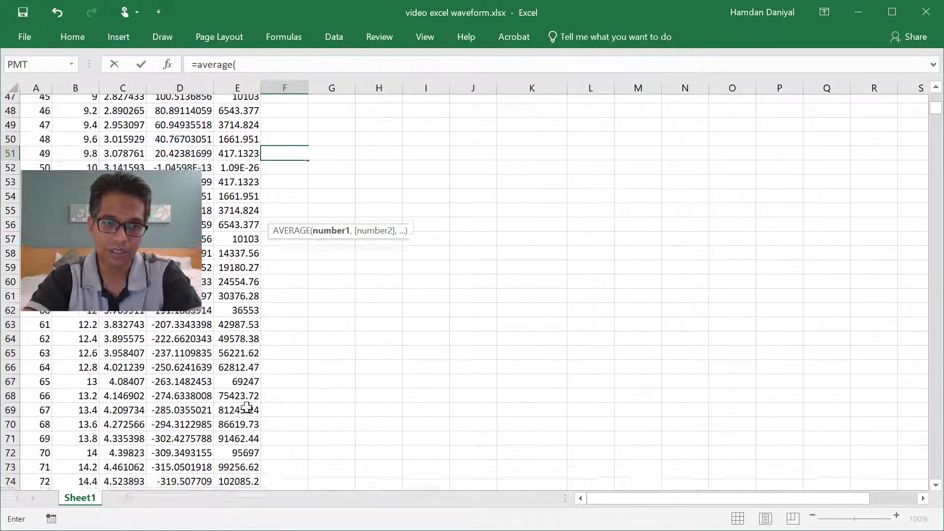
pyautogui.scroll(-5, 183, 460)
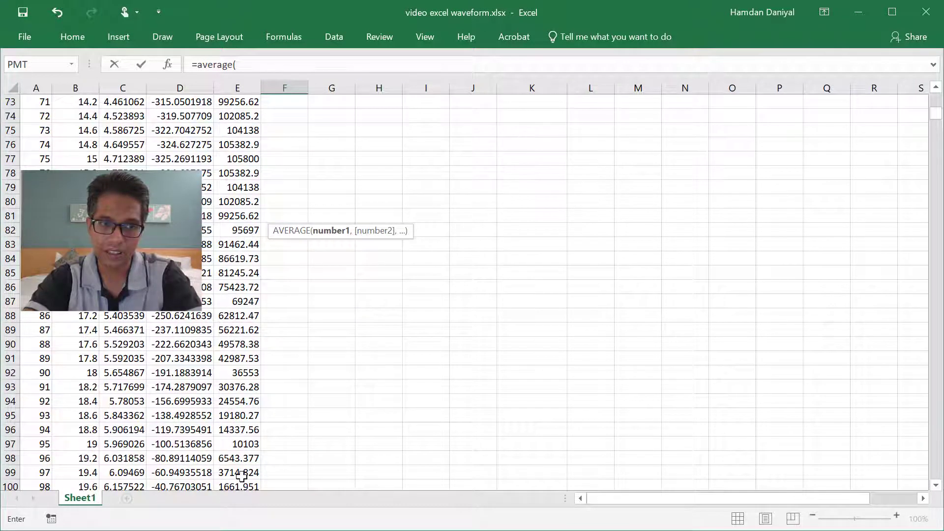
pyautogui.scroll(-1, 242, 477)
pyautogui.moveTo(246, 457); pyautogui.dragTo(246, 116)
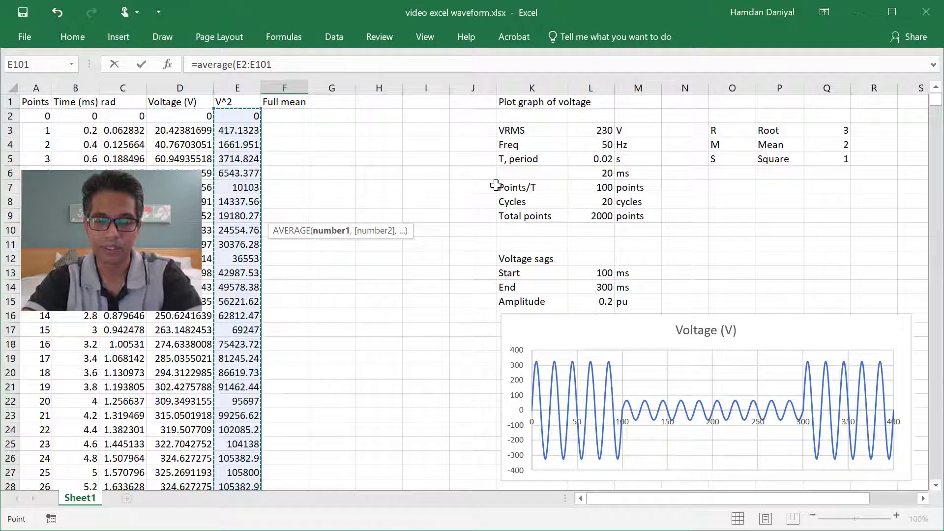
pyautogui.write(')')
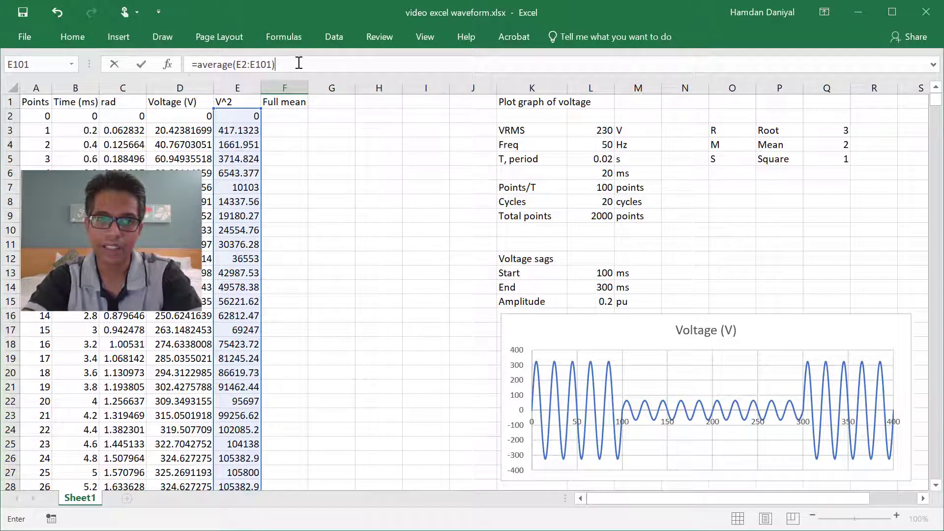
pyautogui.click(281, 65)
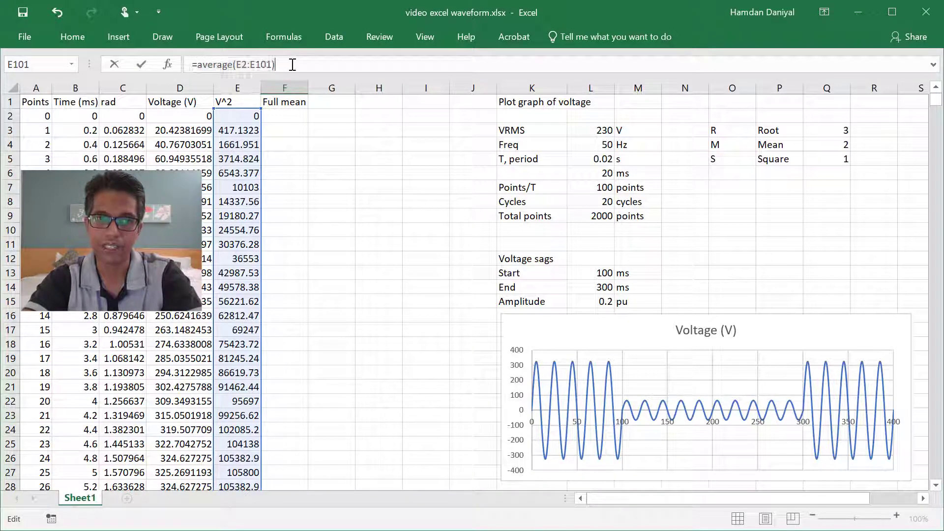
pyautogui.press('Return')
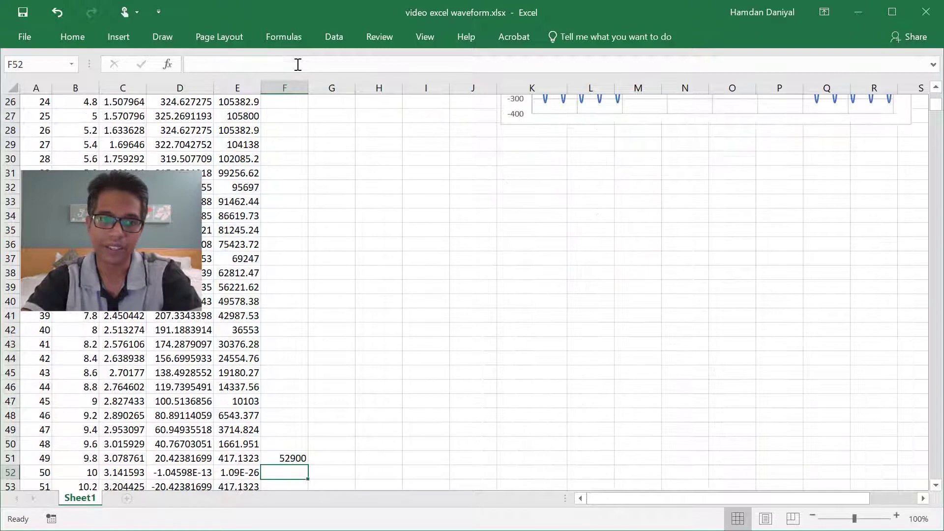
# Fill the average down column F, giving 52900 from row 51 onward.
pyautogui.scroll(-5, 352, 320)
pyautogui.click(290, 245)
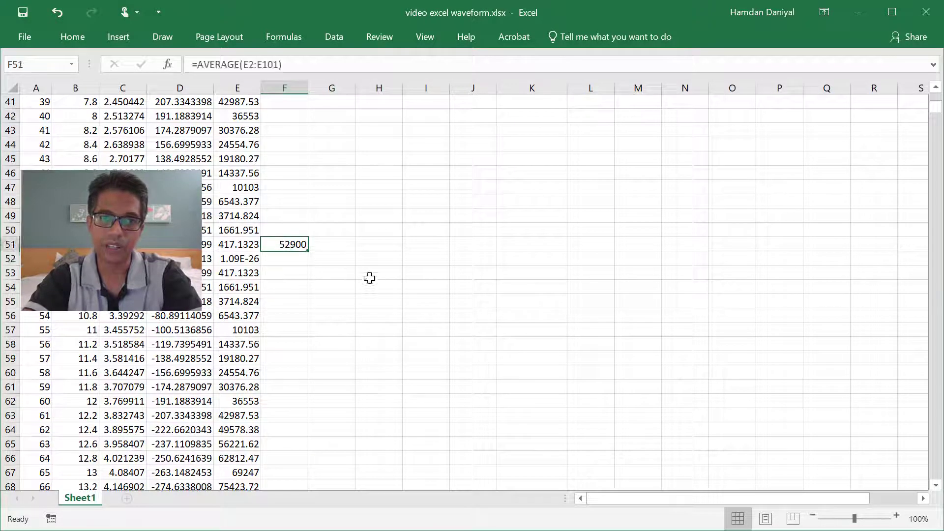
pyautogui.doubleClick(308, 252)
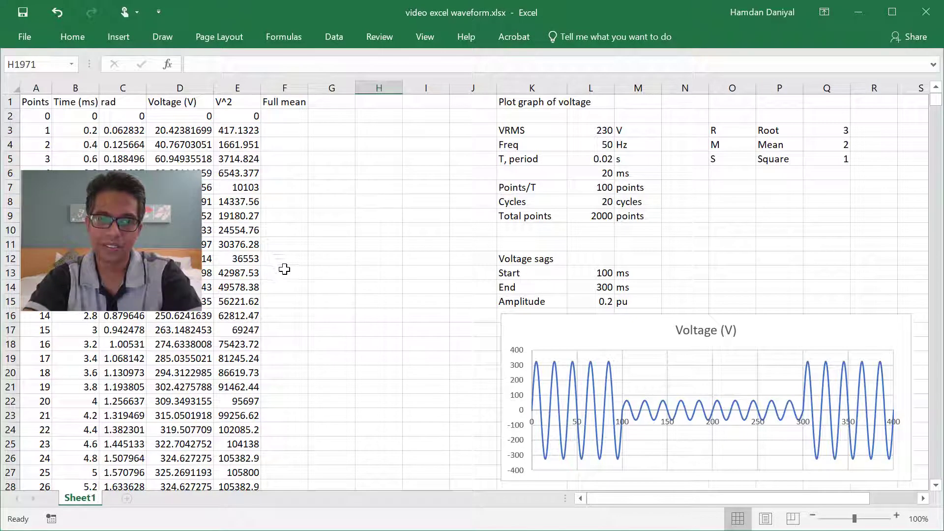
pyautogui.scroll(-10, 285, 270)
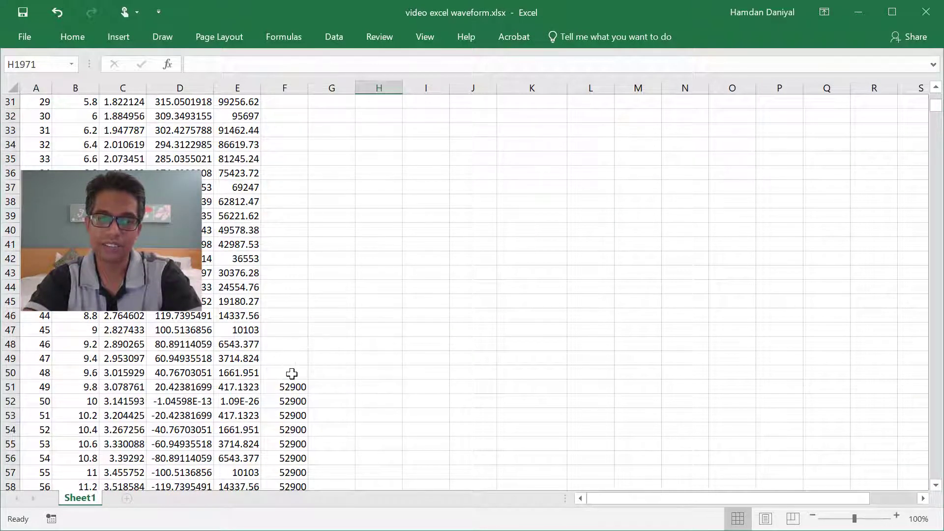
pyautogui.scroll(10, 287, 378)
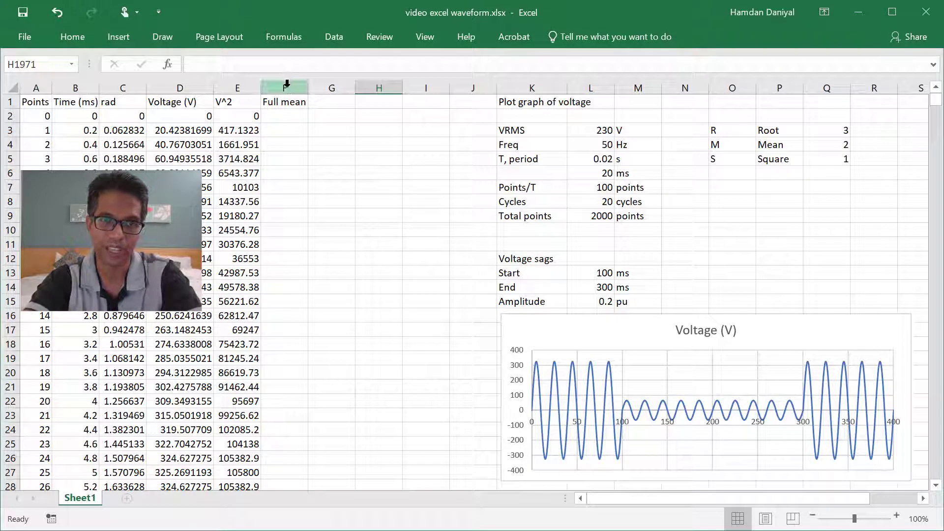
pyautogui.click(330, 103)
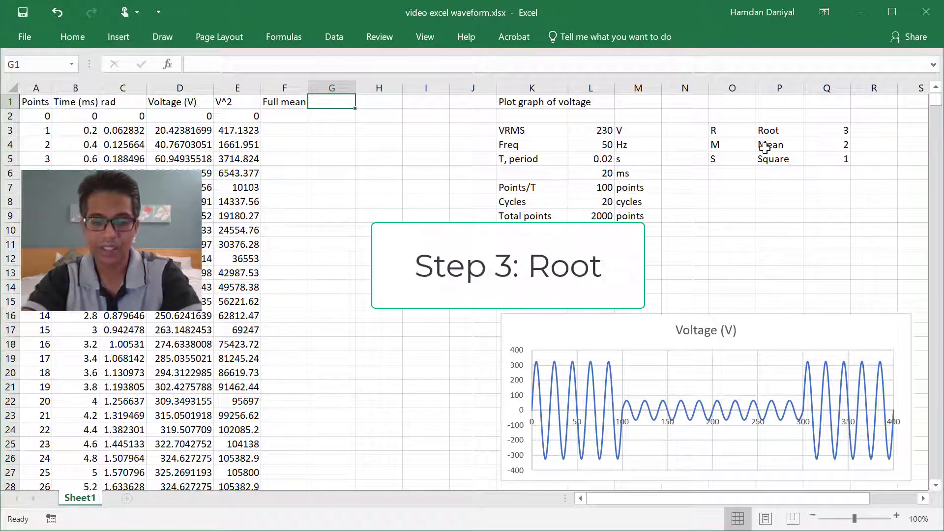
# Head column G 'Root' and fill =SQRT(F51) down from G51, returning 230.
pyautogui.write('Root')
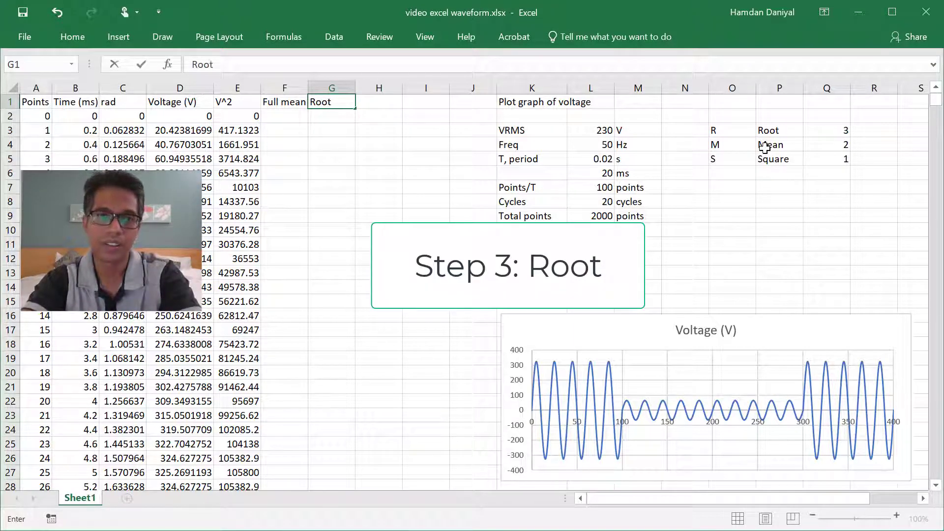
pyautogui.click(388, 202)
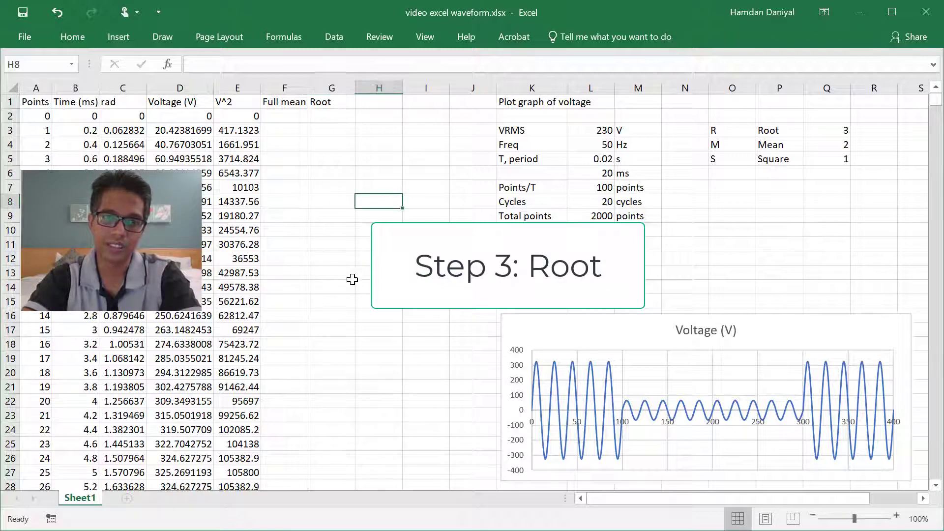
pyautogui.scroll(-10, 331, 187)
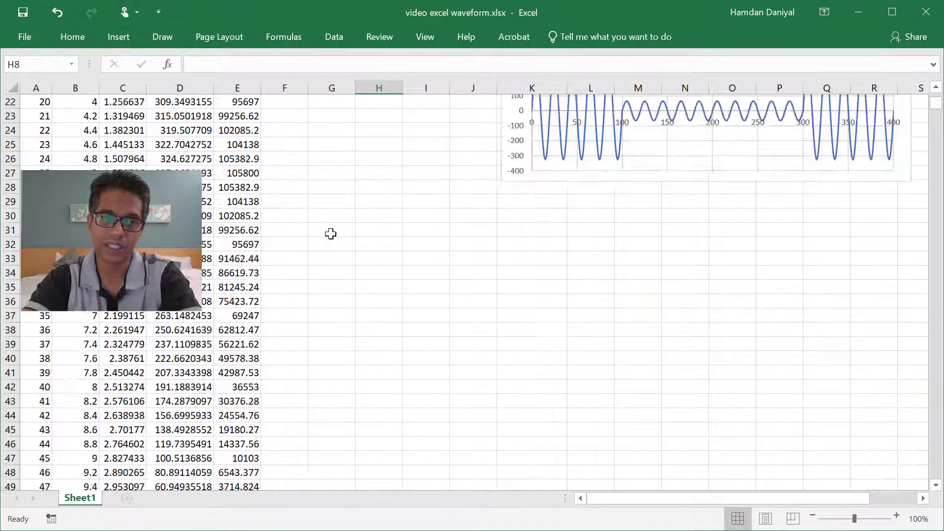
pyautogui.scroll(-1, 327, 377)
pyautogui.click(333, 386)
pyautogui.write('=sqr')
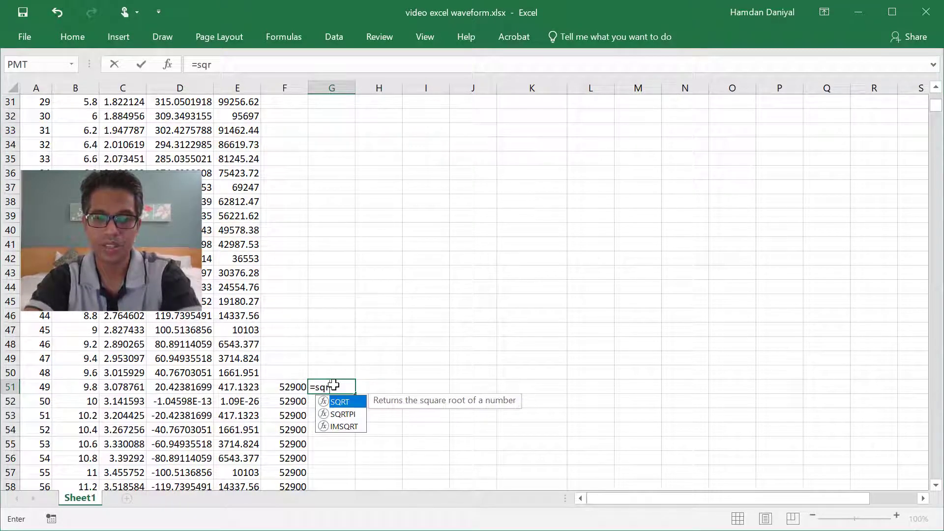
pyautogui.write('t(')
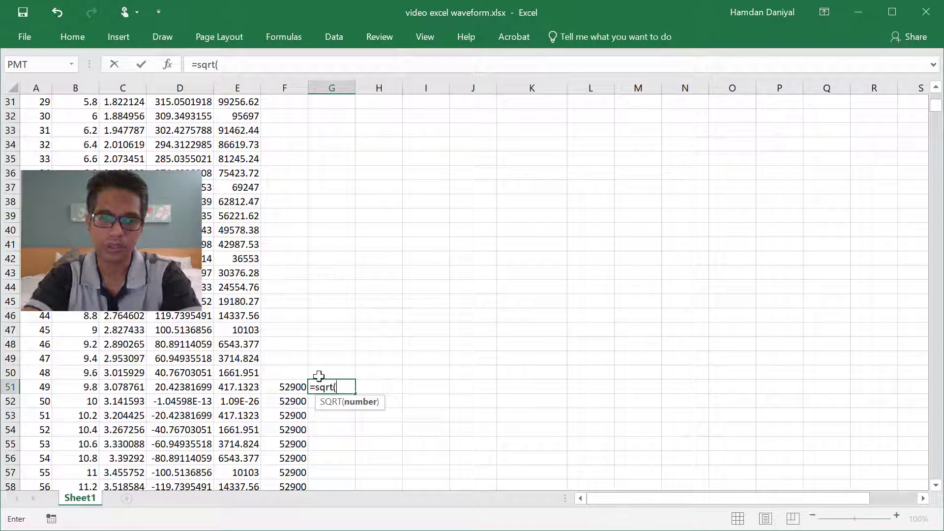
pyautogui.click(290, 388)
pyautogui.write(')')
pyautogui.press('Return')
pyautogui.click(343, 387)
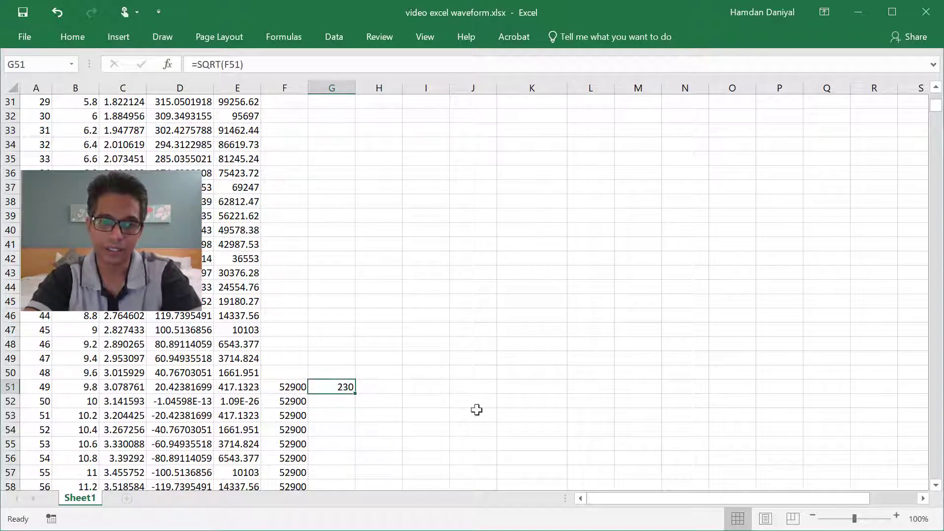
pyautogui.doubleClick(354, 394)
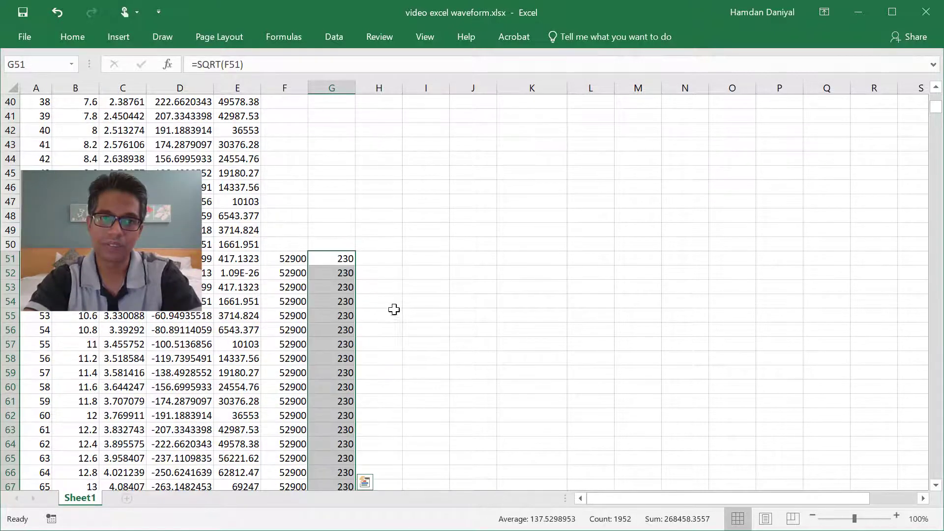
pyautogui.scroll(13, 345, 307)
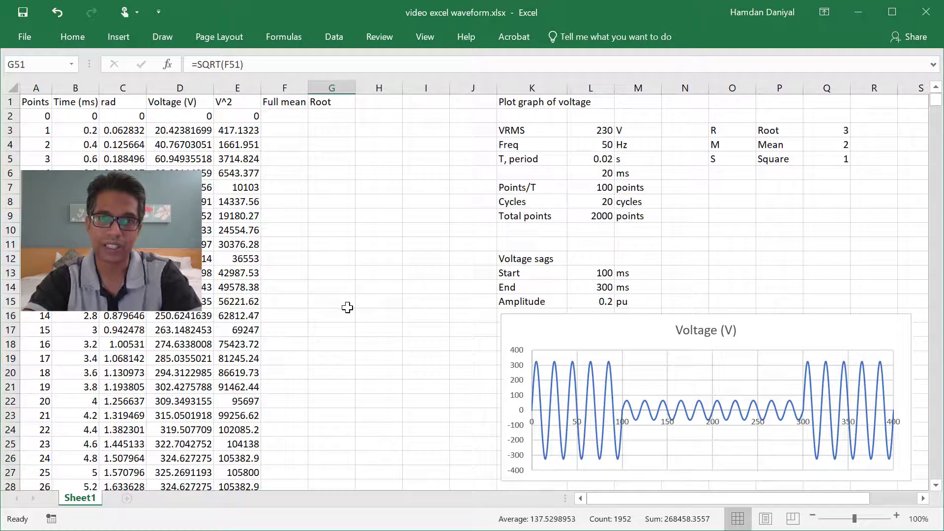
# Rename the Root heading in G1 to Vrms_full.
pyautogui.click(333, 86)
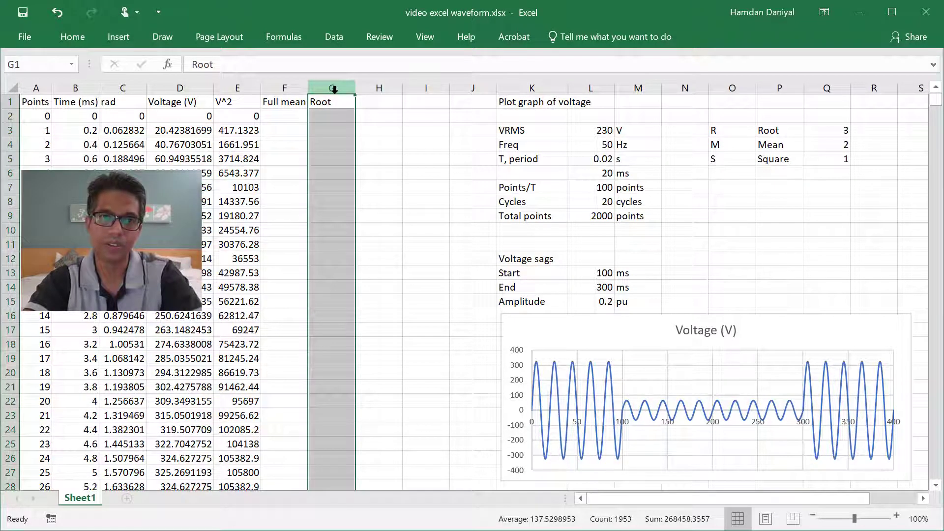
pyautogui.click(334, 104)
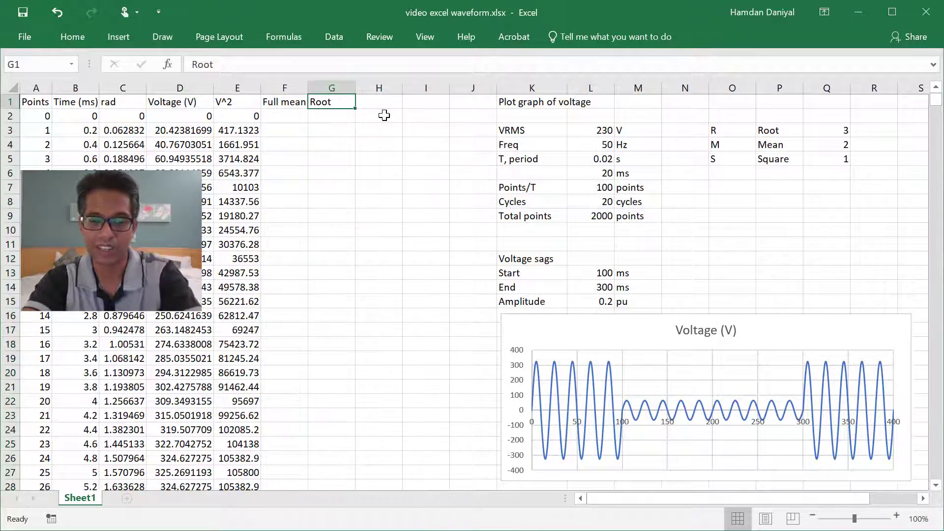
pyautogui.write('Vrms')
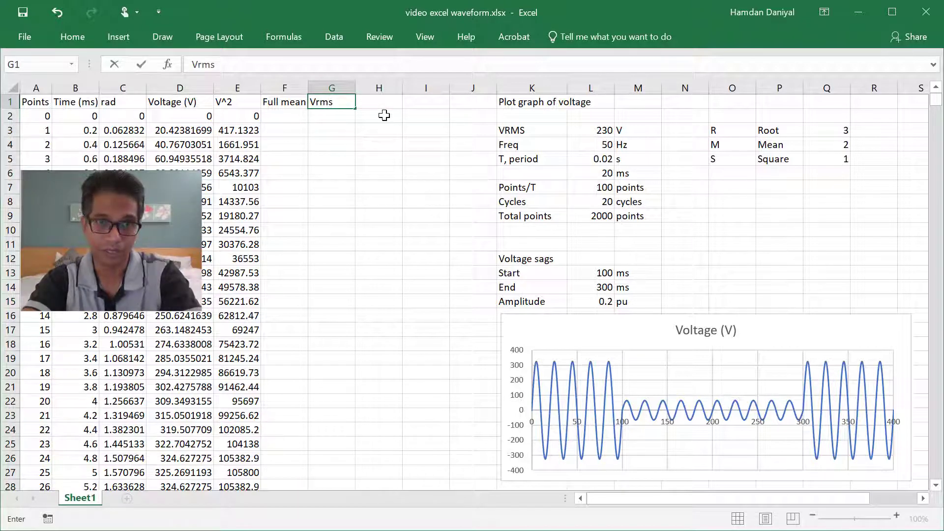
pyautogui.write('ful')
pyautogui.press('BackSpace')
pyautogui.press('BackSpace')
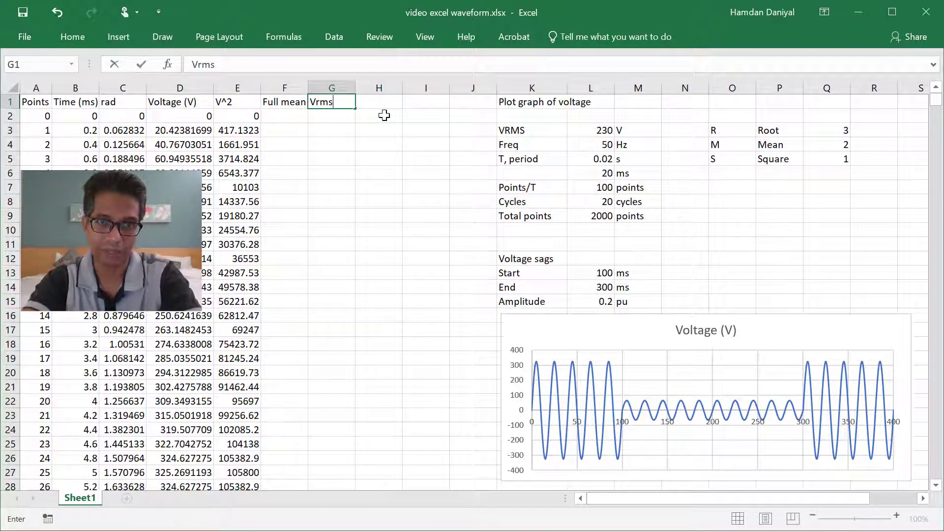
pyautogui.write('ull')
pyautogui.press('Return')
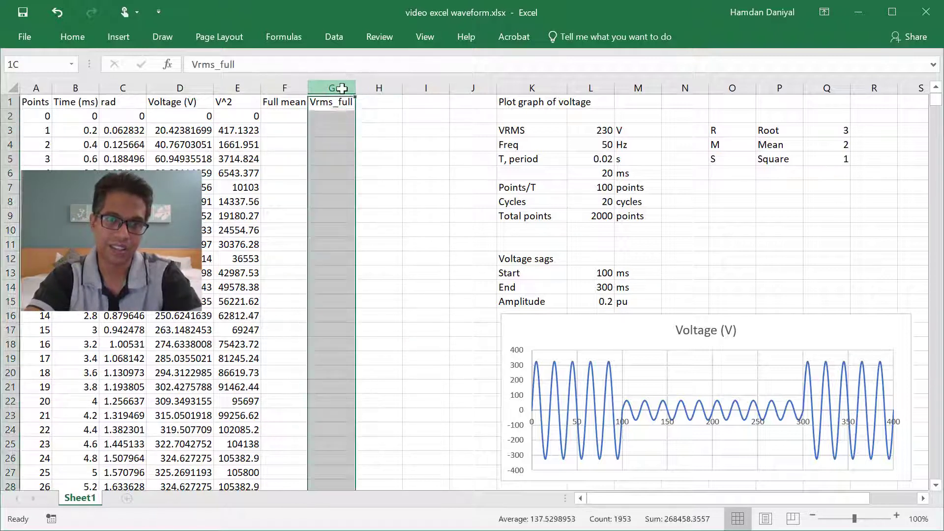
# Insert a smooth-line scatter chart of Vrms_full against Time (ms) below the Voltage chart.
pyautogui.keyDown('ctrl'); pyautogui.click(76, 88); pyautogui.keyUp('ctrl')
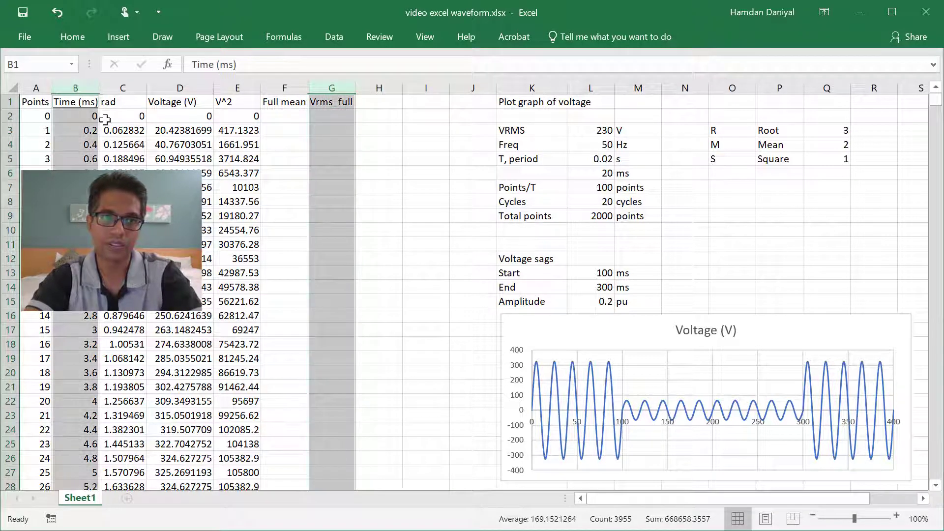
pyautogui.click(118, 36)
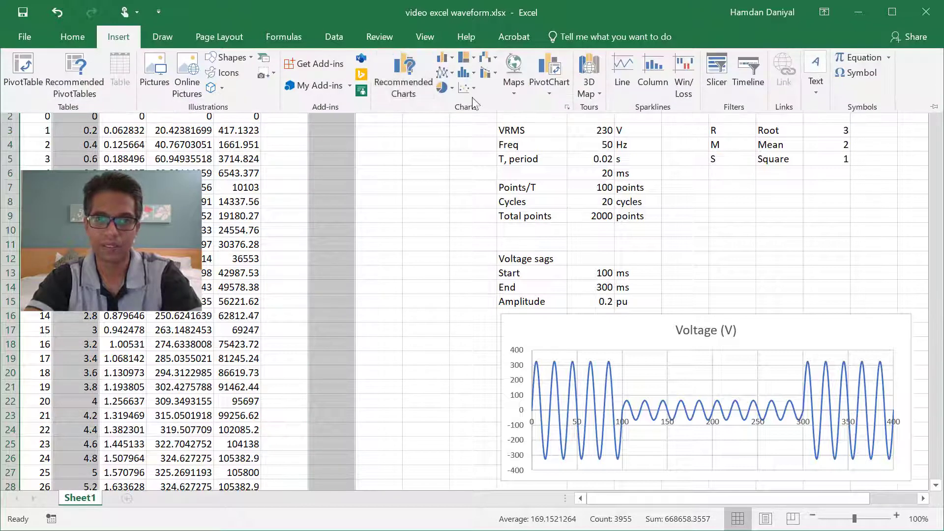
pyautogui.click(471, 93)
pyautogui.click(560, 133)
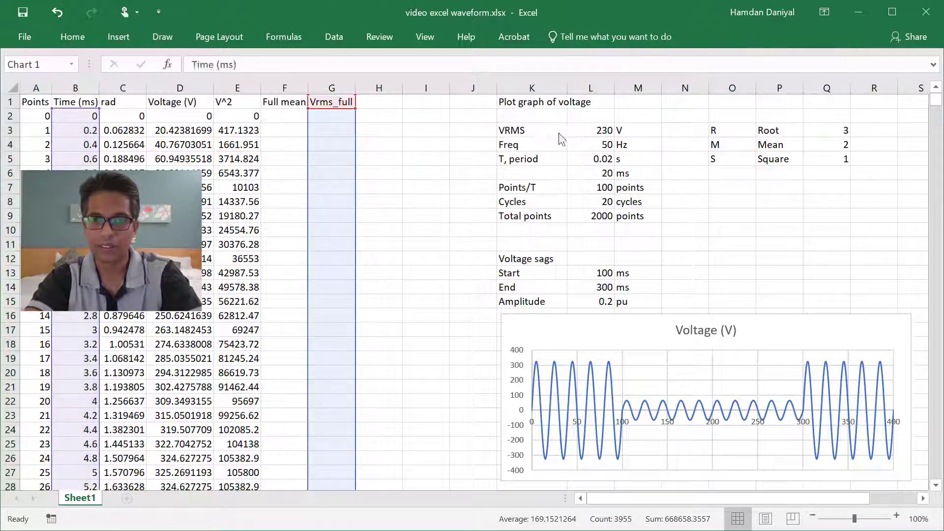
pyautogui.scroll(-4, 559, 266)
pyautogui.scroll(4, 560, 267)
pyautogui.moveTo(564, 231); pyautogui.dragTo(688, 388)
pyautogui.scroll(-5, 697, 221)
pyautogui.moveTo(697, 221); pyautogui.dragTo(783, 347)
# Set the chart's time axis maximum to 400.
pyautogui.rightClick(779, 467)
pyautogui.click(806, 519)
pyautogui.press('Delete')
pyautogui.write('0')
pyautogui.press('Return')
pyautogui.click(927, 95)
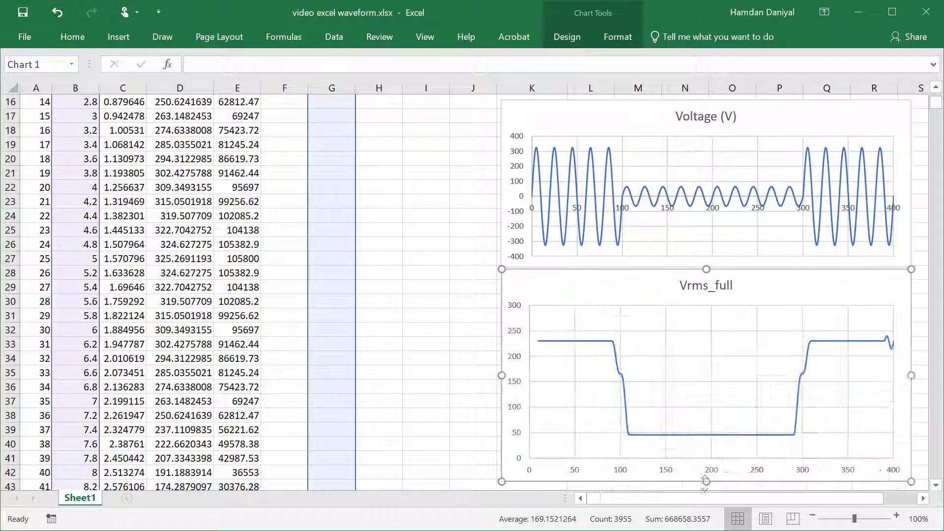
pyautogui.click(629, 474)
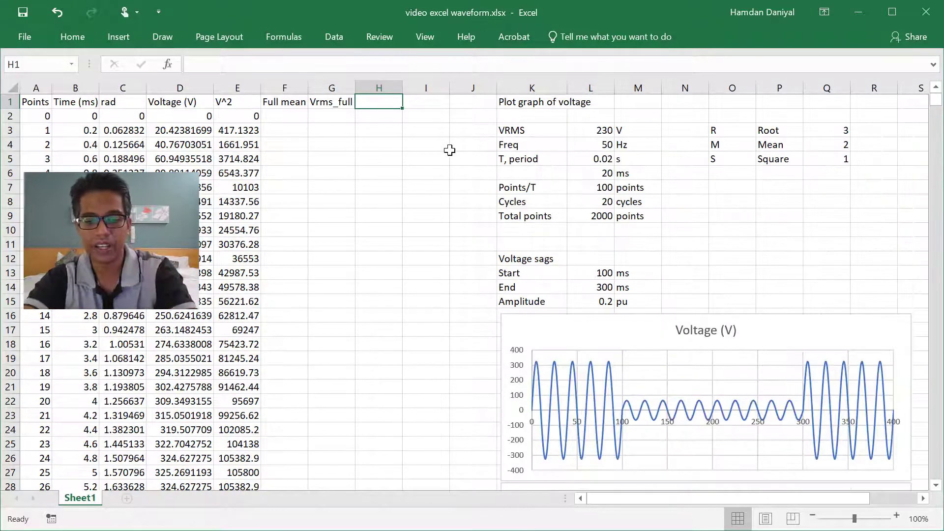
# Head column H '1/2 mean' and enter =AVERAGE(E2:E51) in H26.
pyautogui.write('1/2 mean')
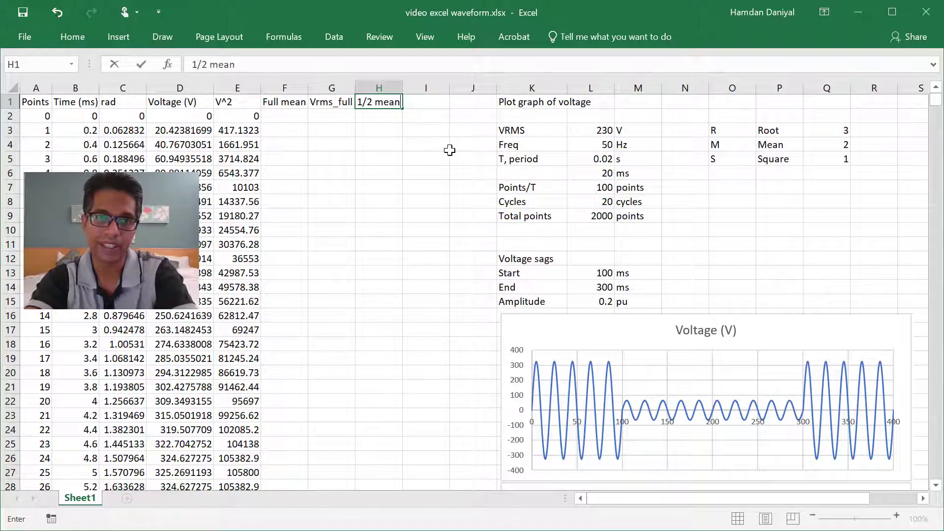
pyautogui.press('Return')
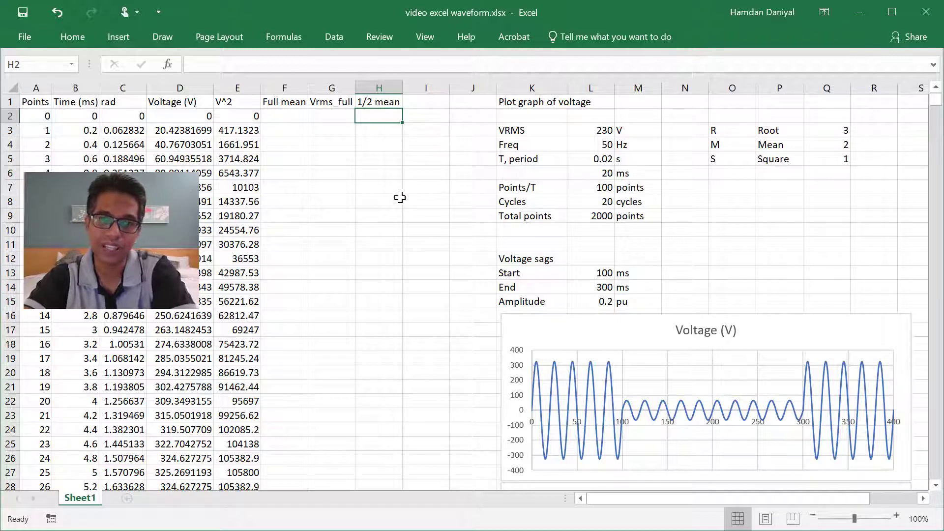
pyautogui.click(601, 190)
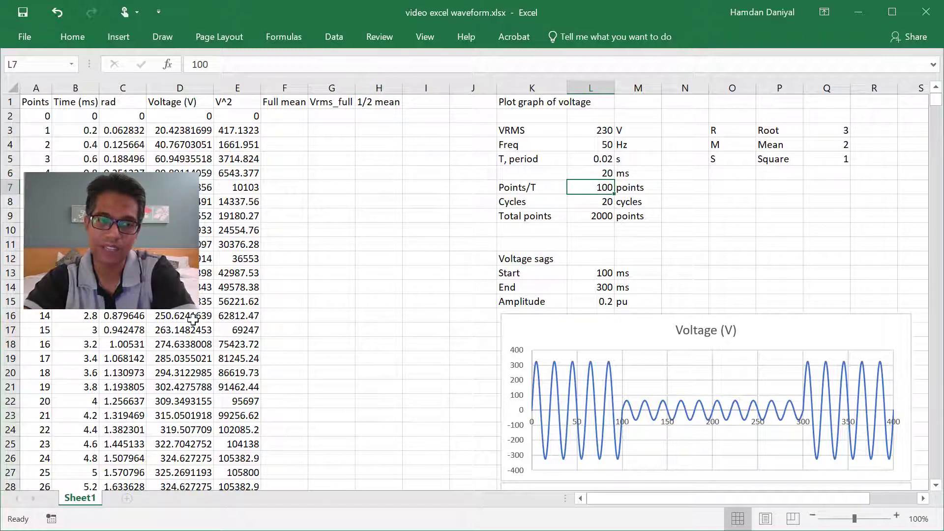
pyautogui.scroll(-4, 119, 361)
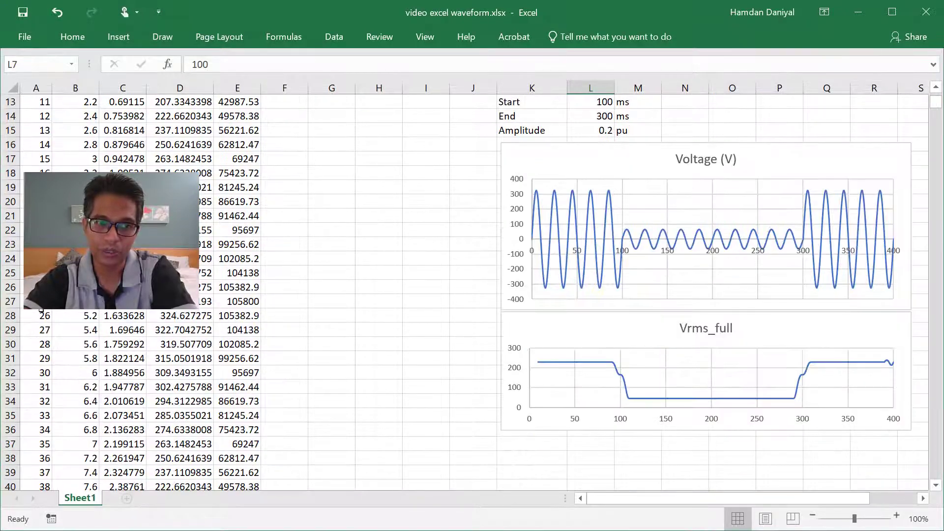
pyautogui.click(11, 287)
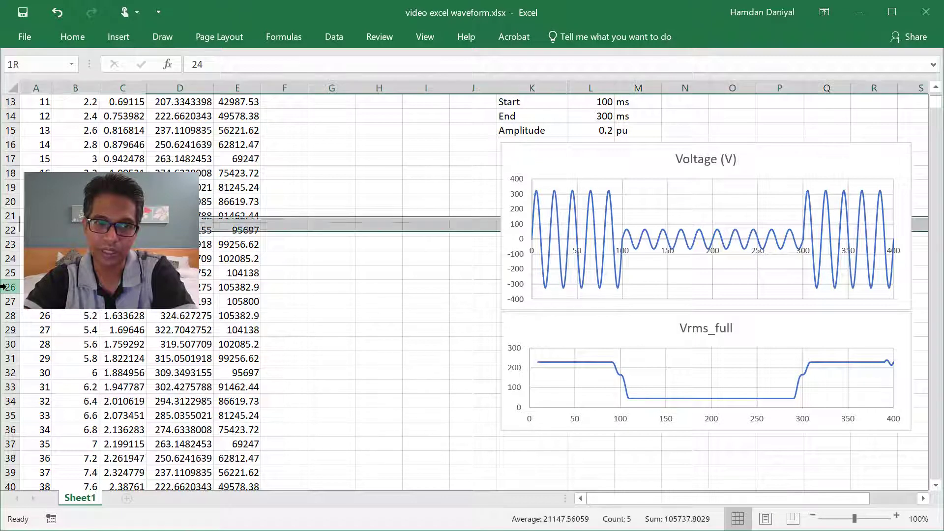
pyautogui.click(379, 284)
pyautogui.scroll(4, 400, 275)
pyautogui.scroll(-4, 381, 142)
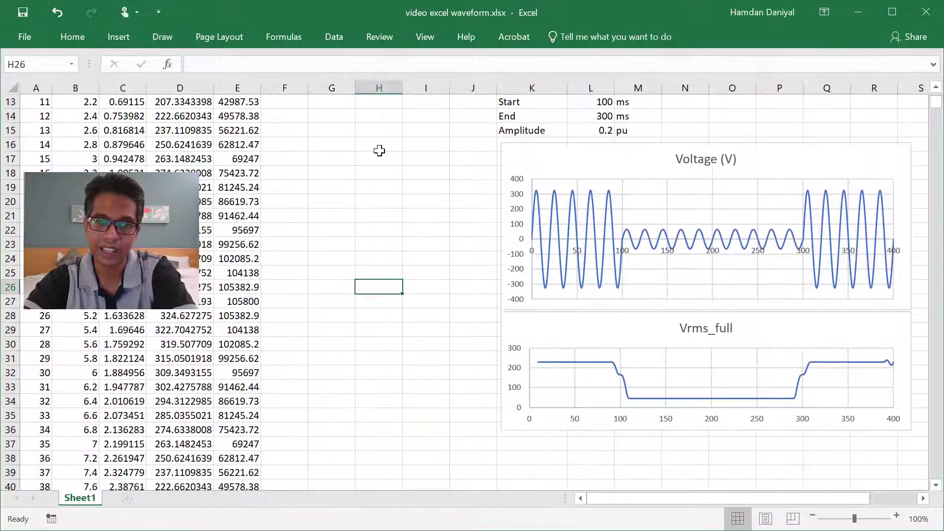
pyautogui.write('=')
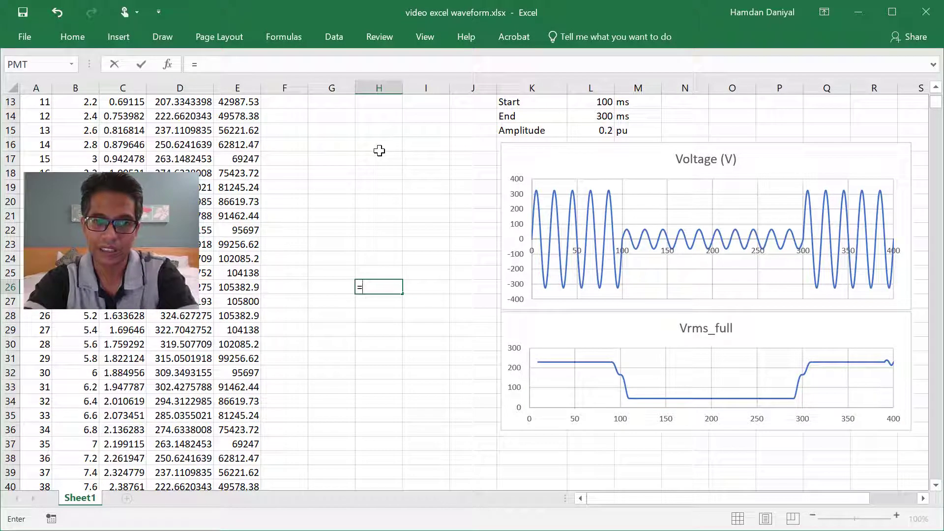
pyautogui.write('average(')
pyautogui.scroll(4, 316, 266)
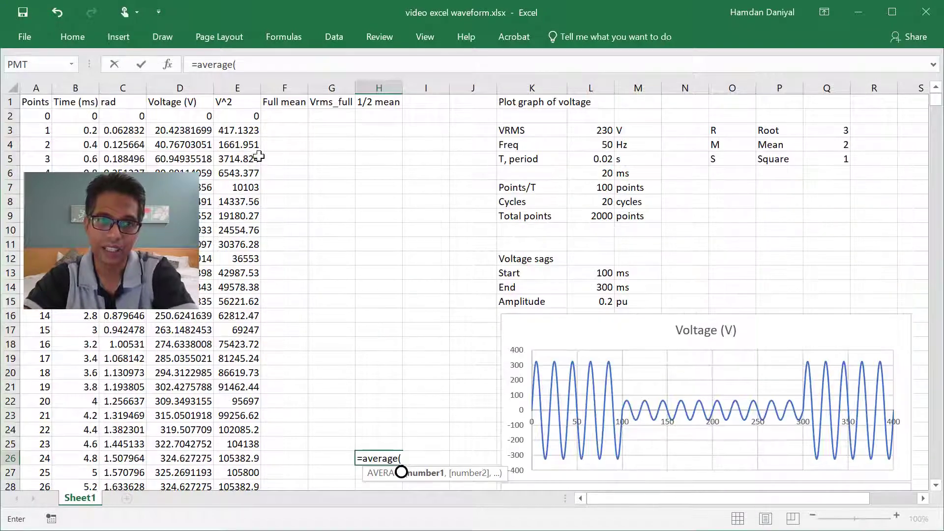
pyautogui.moveTo(244, 114); pyautogui.dragTo(233, 387)
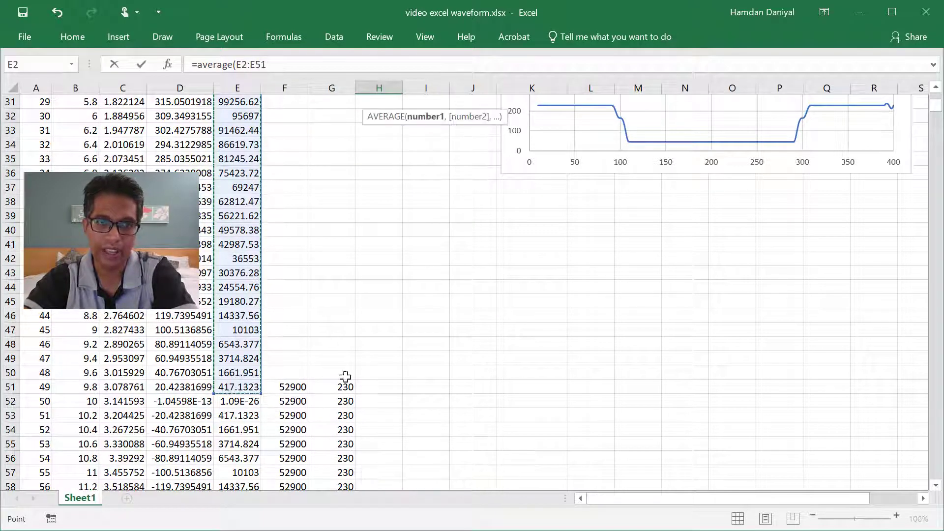
pyautogui.press('Return')
# Fill the half-cycle average down column H, showing 52900.
pyautogui.scroll(8, 400, 366)
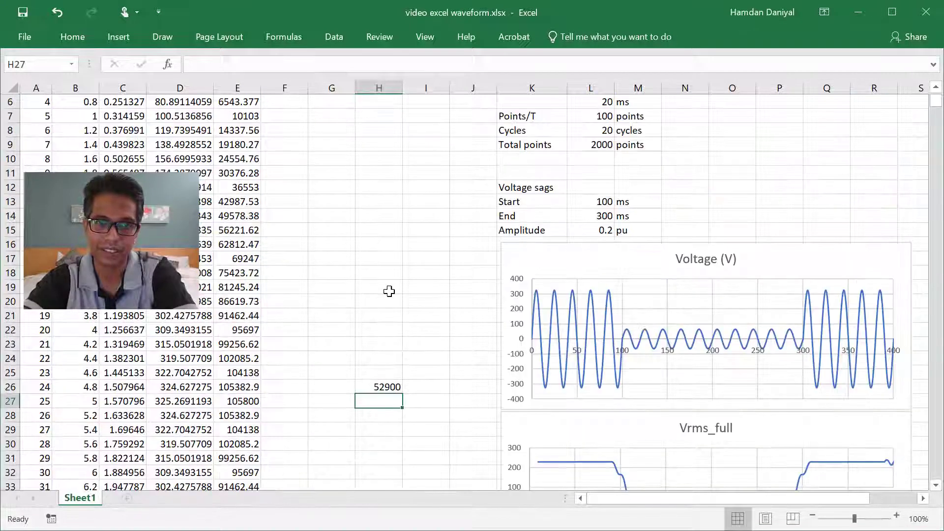
pyautogui.click(398, 388)
pyautogui.scroll(-3, 401, 389)
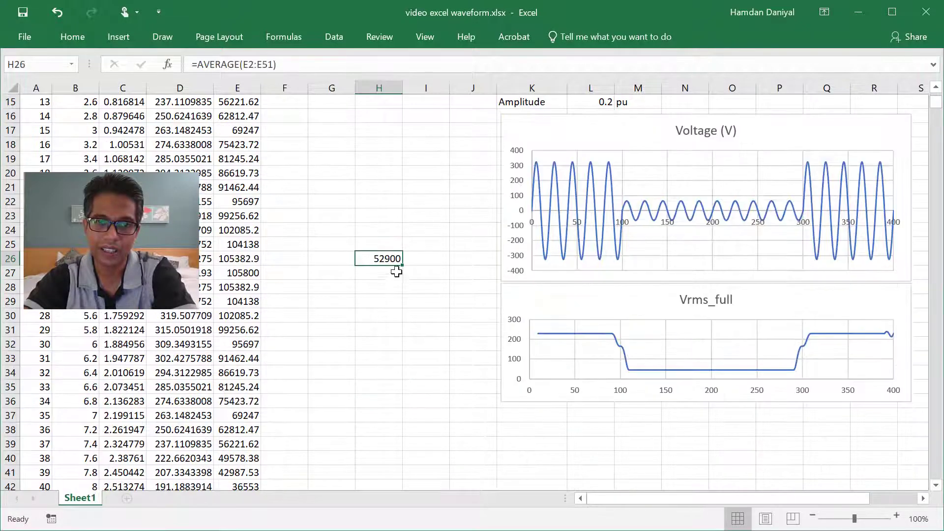
pyautogui.moveTo(402, 264)
pyautogui.mouseDown()
pyautogui.moveTo(400, 486)
pyautogui.moveTo(401, 246)
pyautogui.mouseUp()
pyautogui.doubleClick(401, 250)
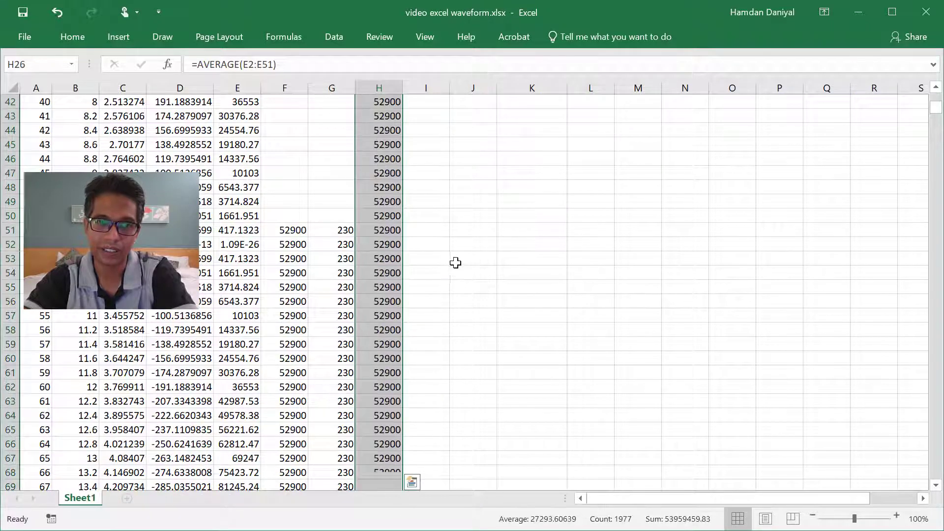
pyautogui.scroll(14, 453, 264)
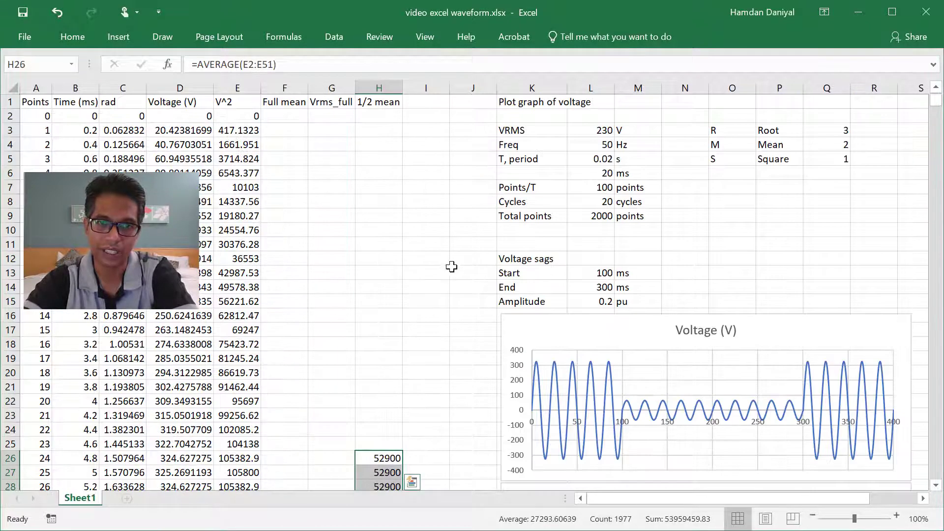
pyautogui.click(428, 101)
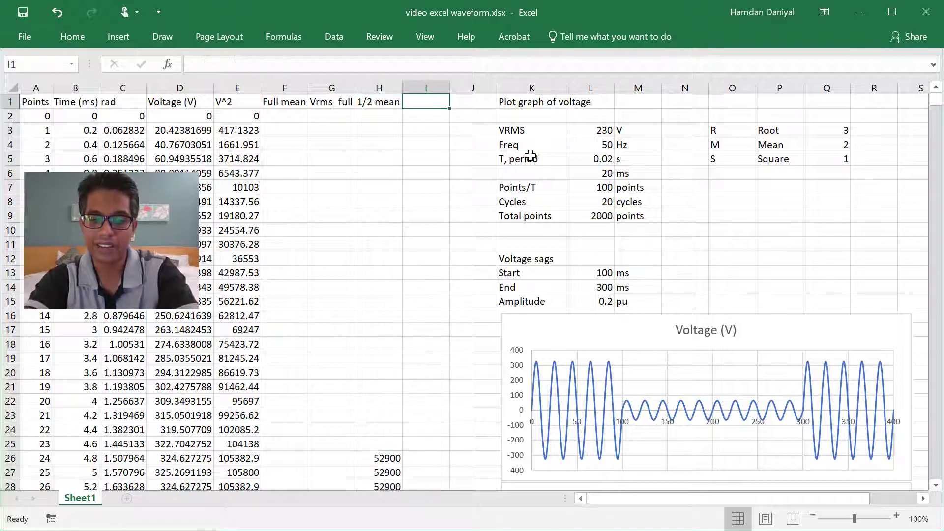
# Head column I 'Vrms_half' and fill =SQRT(H26) down from I26, giving 230.
pyautogui.write('Vrms')
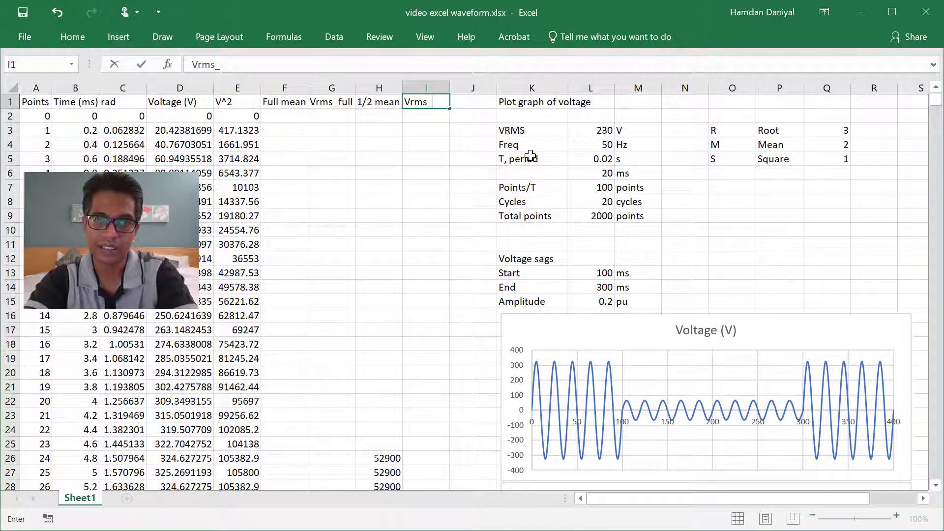
pyautogui.write('_half')
pyautogui.press('Return')
pyautogui.scroll(-6, 530, 156)
pyautogui.click(422, 199)
pyautogui.write('=sqr')
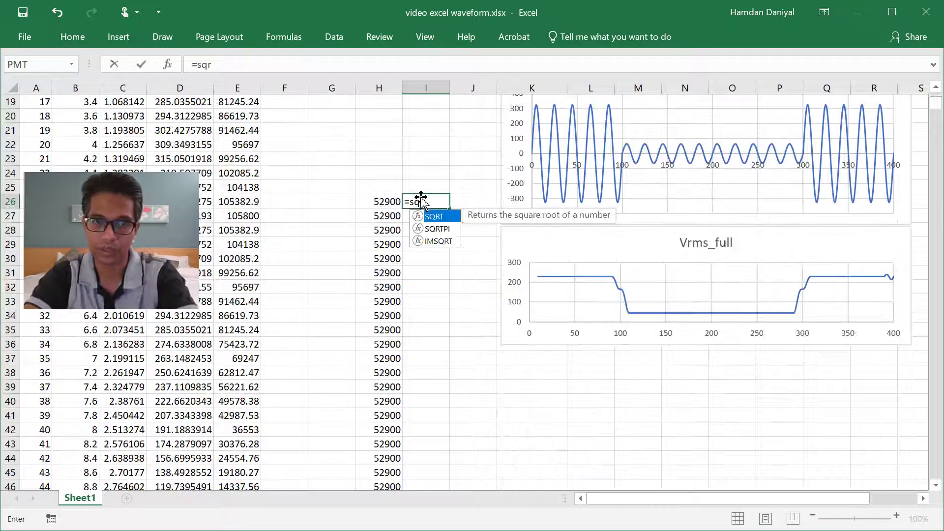
pyautogui.write('t(')
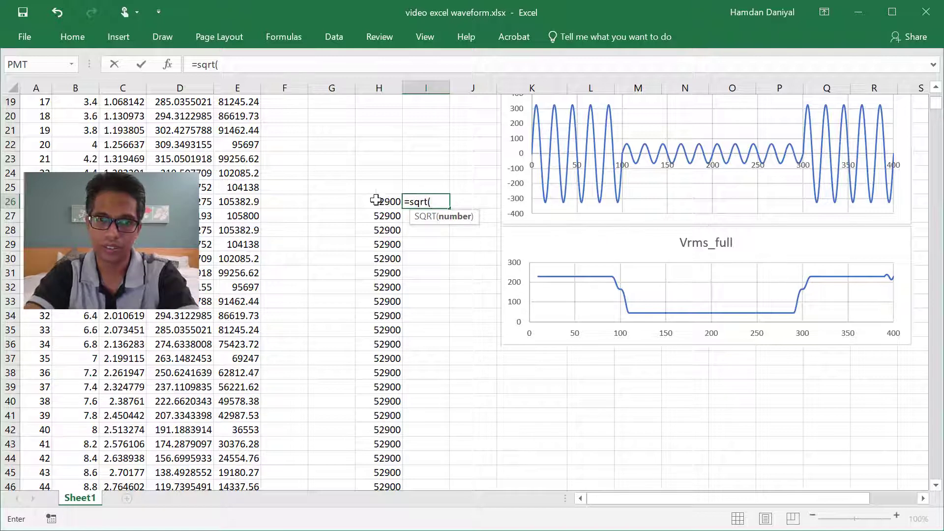
pyautogui.click(381, 201)
pyautogui.press('Return')
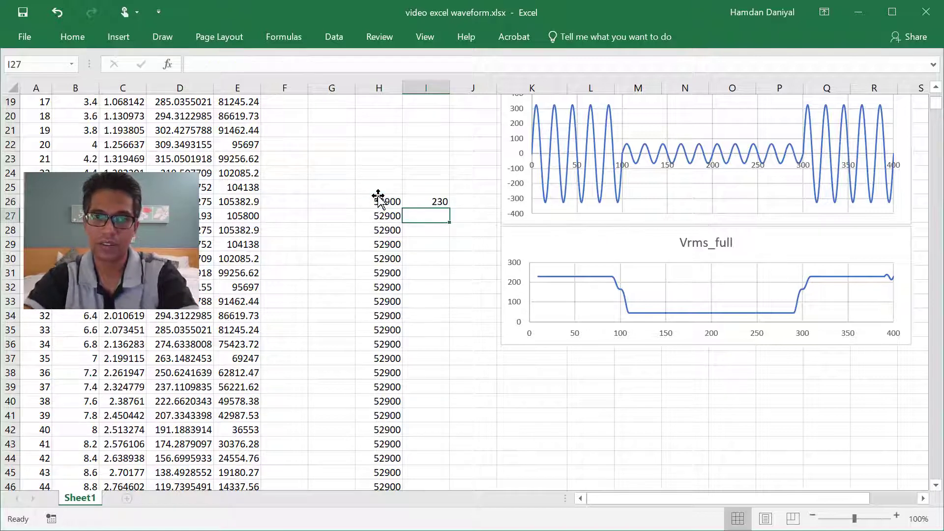
pyautogui.click(435, 200)
pyautogui.doubleClick(451, 204)
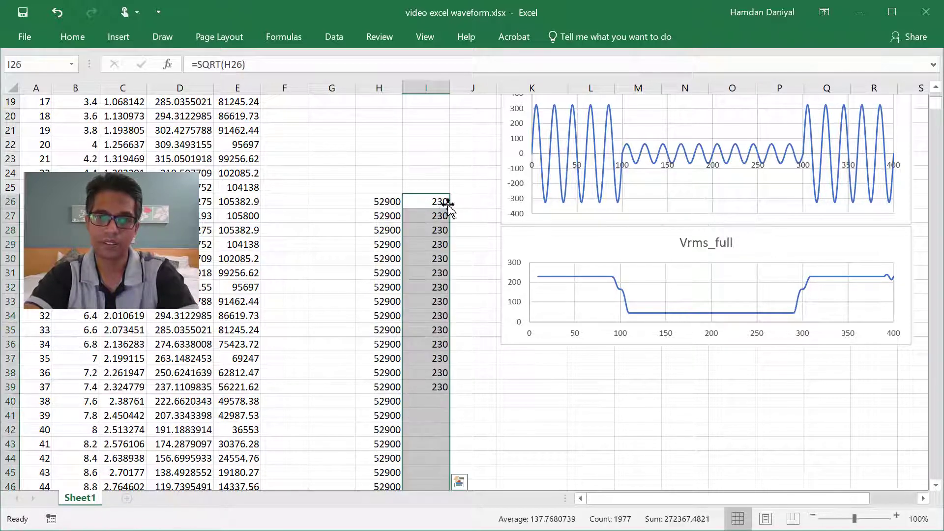
pyautogui.click(426, 87)
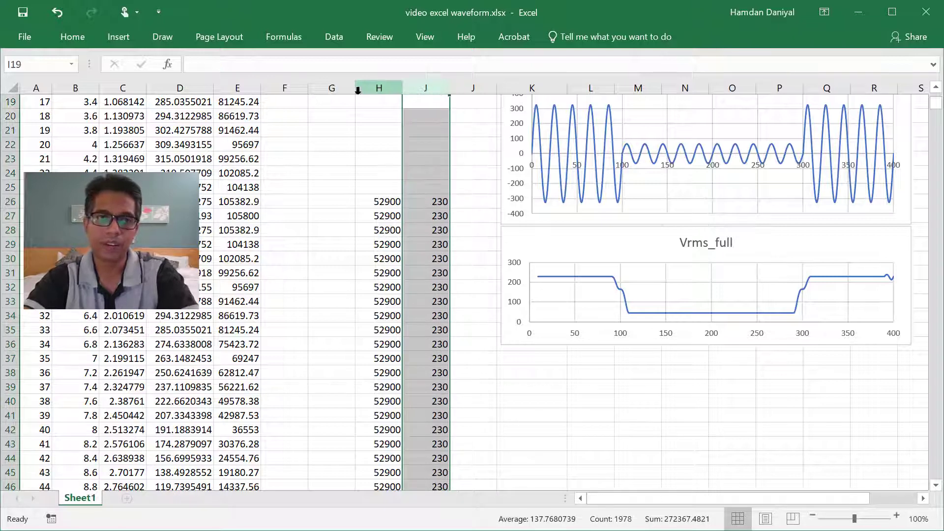
# Insert a smooth-line scatter chart of Vrms_half against Time (ms).
pyautogui.keyDown('ctrl'); pyautogui.click(84, 89); pyautogui.keyUp('ctrl')
pyautogui.click(118, 37)
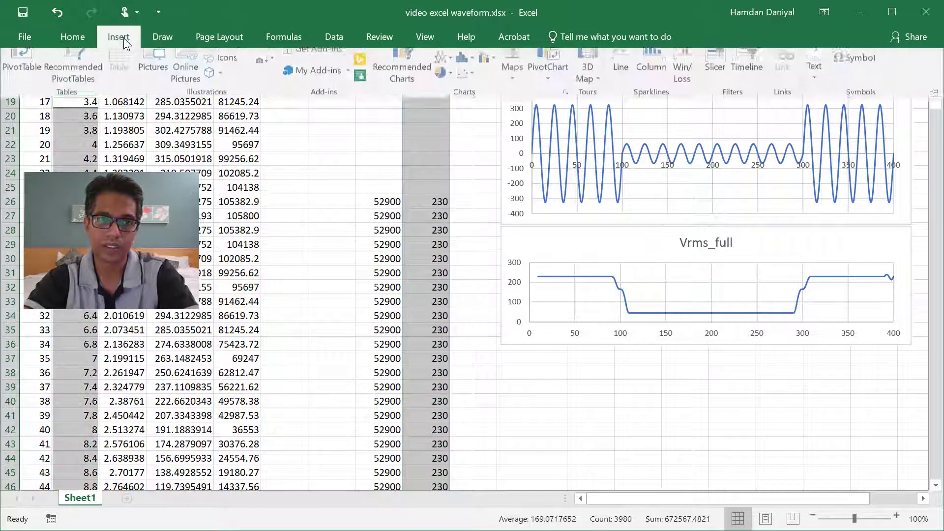
pyautogui.click(474, 90)
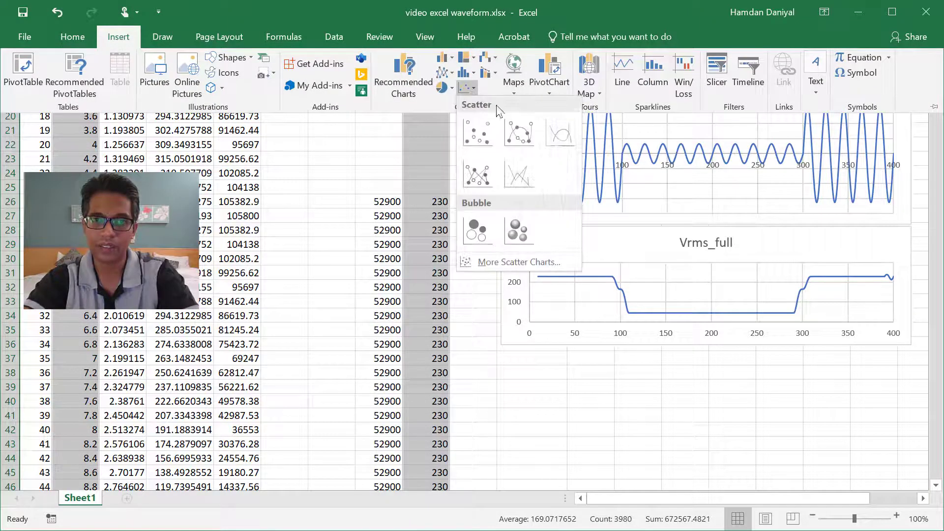
pyautogui.click(559, 132)
pyautogui.moveTo(585, 210); pyautogui.dragTo(440, 182)
# Cap the time axis at 400 and place the chart under Vrms_full at matching size.
pyautogui.rightClick(421, 365)
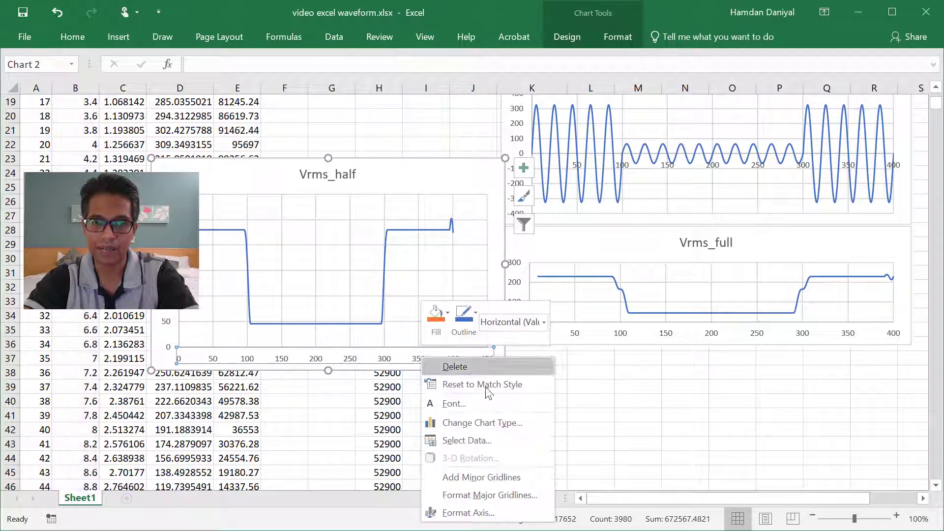
pyautogui.click(468, 513)
pyautogui.write('400')
pyautogui.click(930, 65)
pyautogui.moveTo(154, 275); pyautogui.dragTo(501, 377)
pyautogui.moveTo(705, 271); pyautogui.dragTo(706, 348)
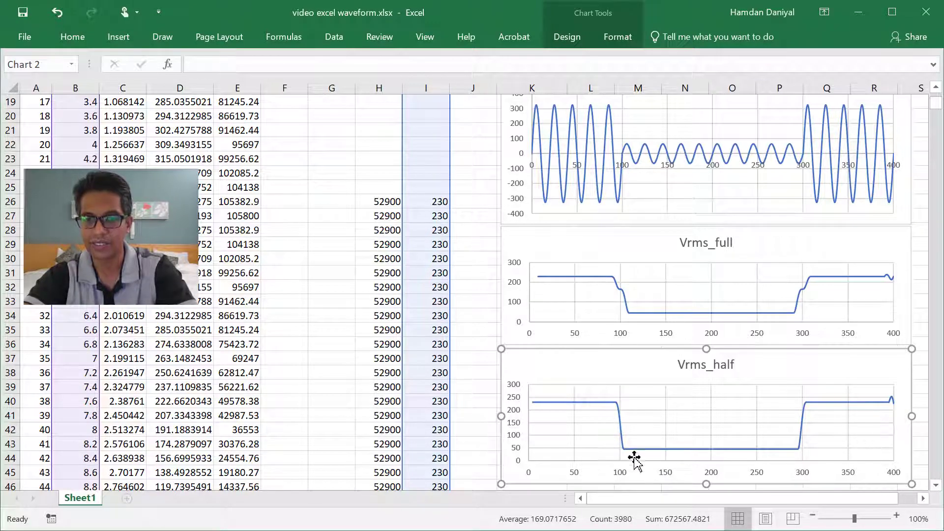
pyautogui.scroll(4, 619, 250)
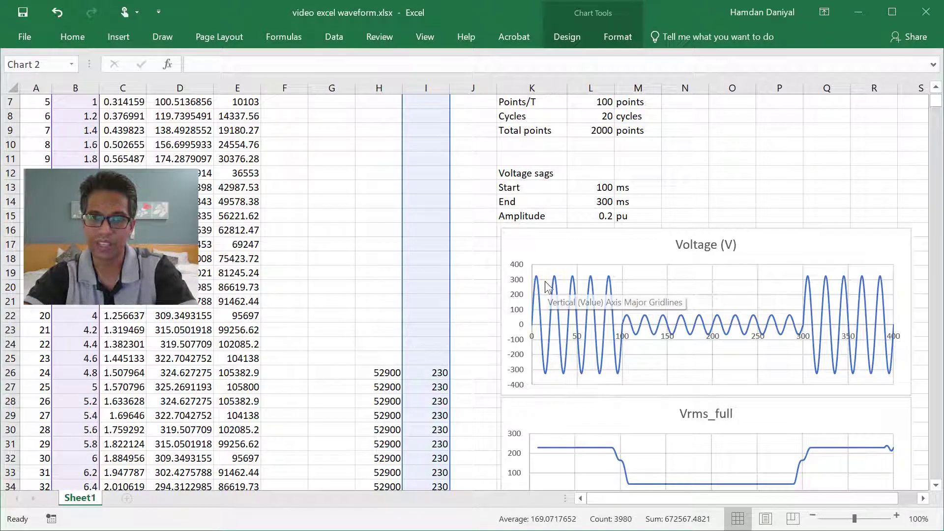
pyautogui.scroll(-2, 547, 287)
pyautogui.scroll(-4, 567, 427)
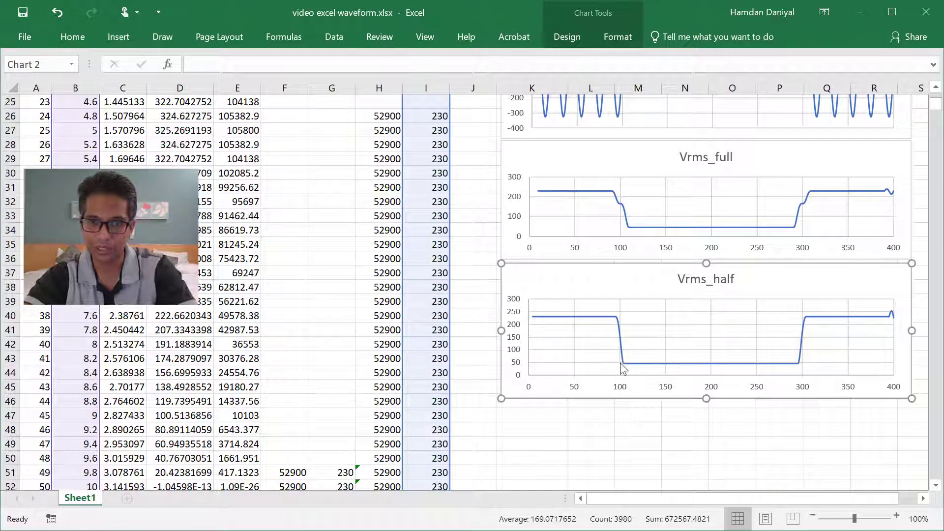
pyautogui.scroll(5, 716, 347)
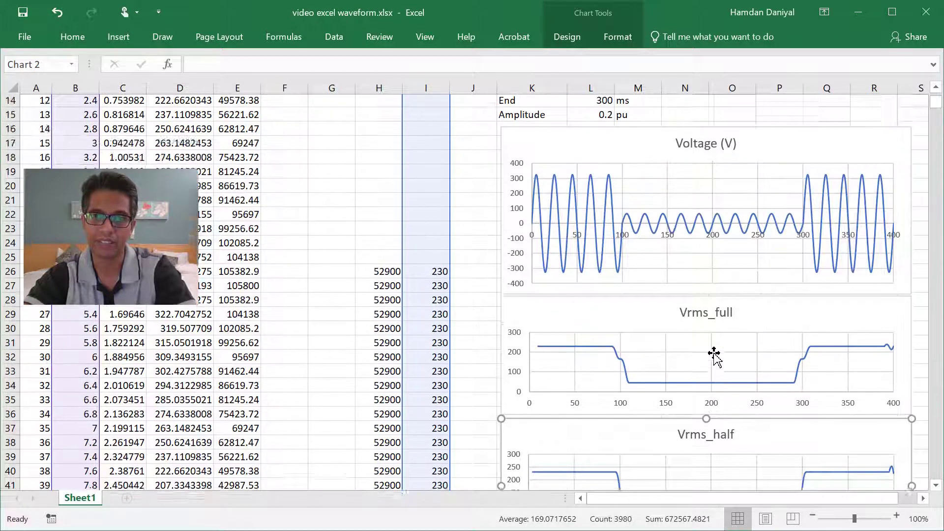
pyautogui.click(596, 174)
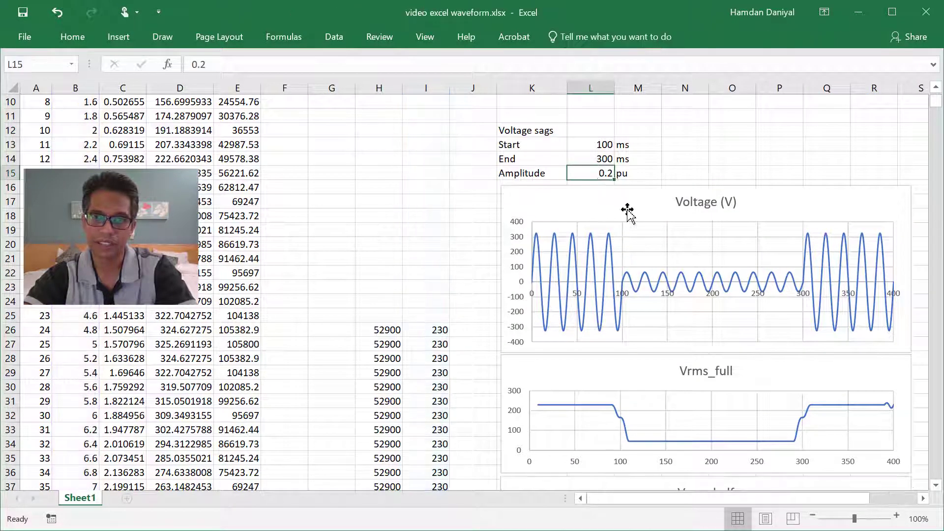
pyautogui.scroll(-6, 617, 290)
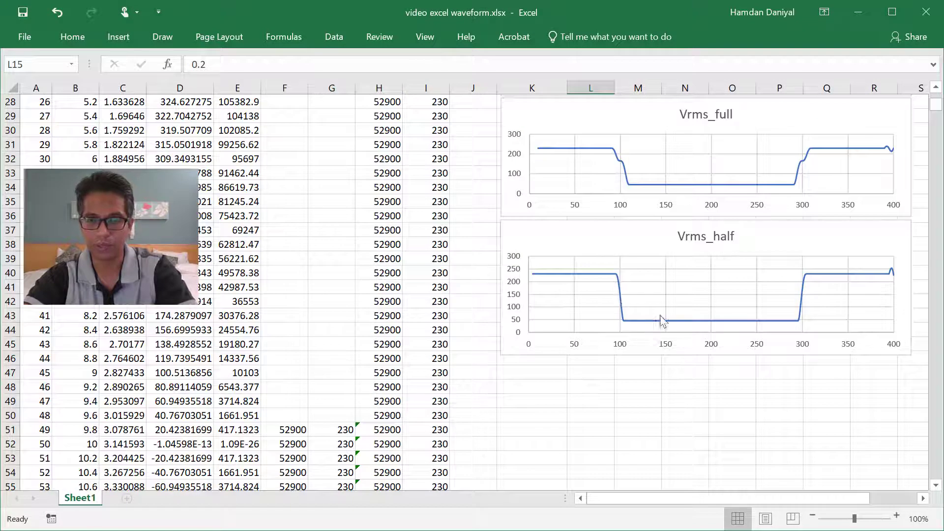
pyautogui.moveTo(656, 324)
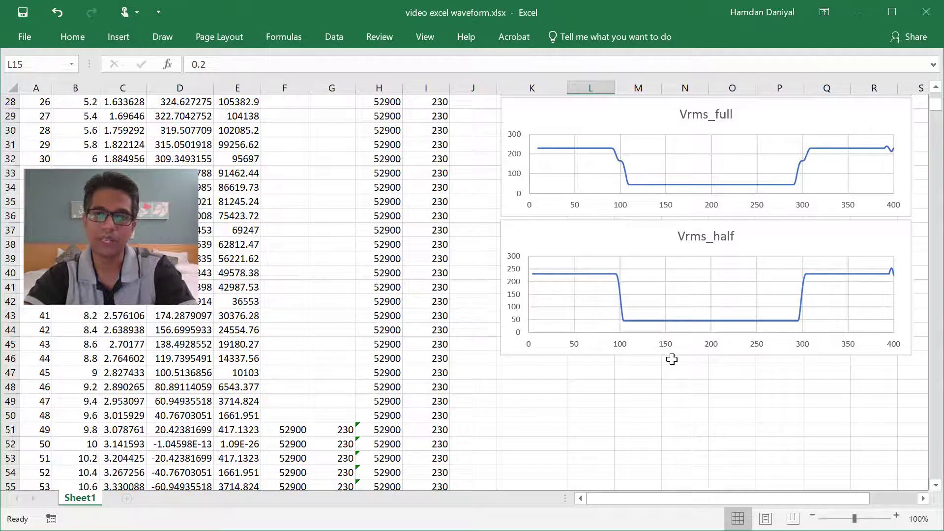
pyautogui.scroll(9, 671, 360)
# Head column J with 'pu' in cell J1.
pyautogui.click(465, 101)
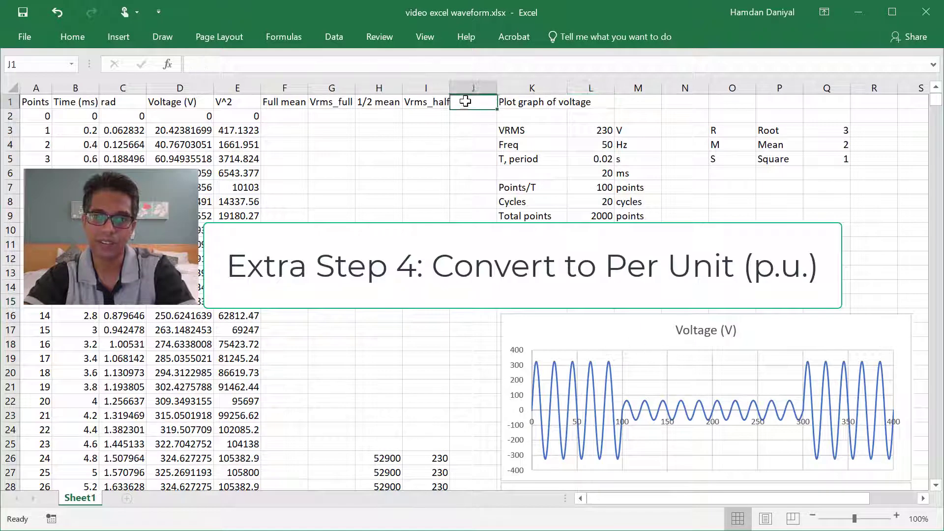
pyautogui.write('pu')
pyautogui.press('Return')
# Enter =I26/230 in J26 and fill the per-unit formula down column J.
pyautogui.click(480, 458)
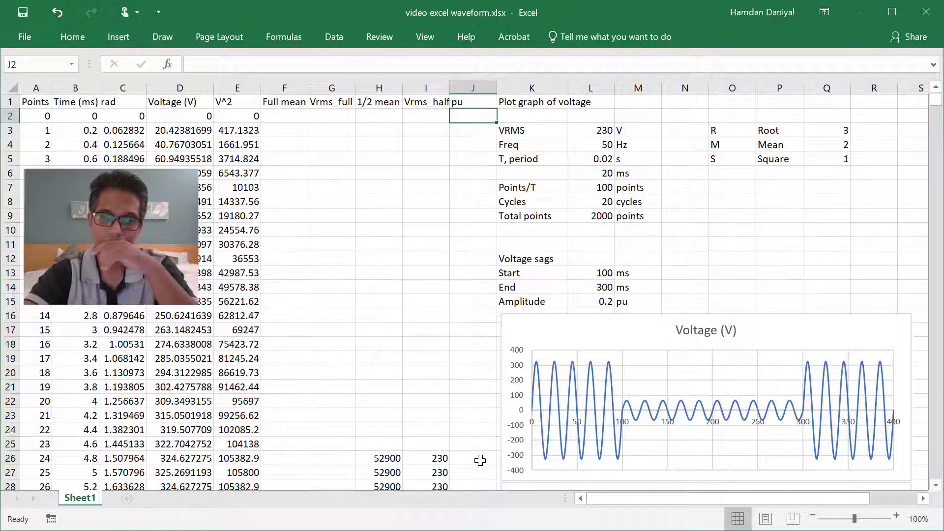
pyautogui.write('=')
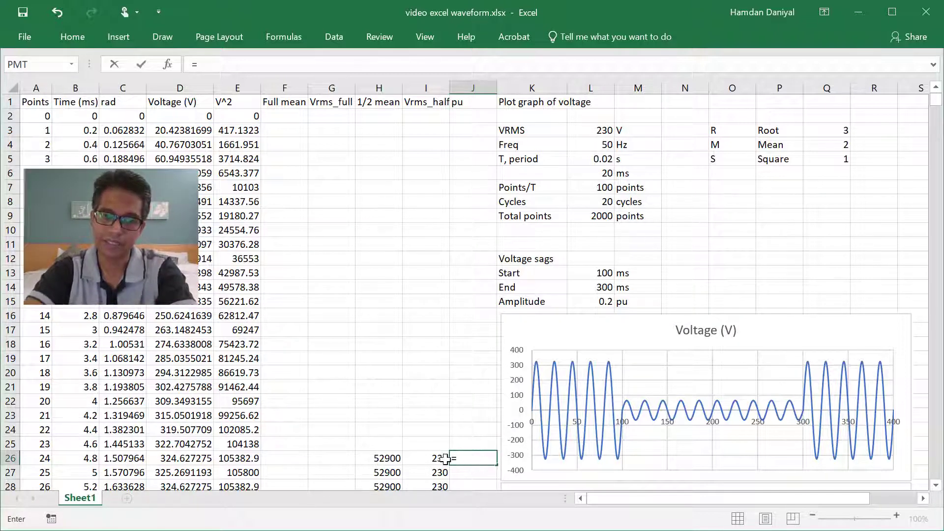
pyautogui.click(441, 458)
pyautogui.write('/230')
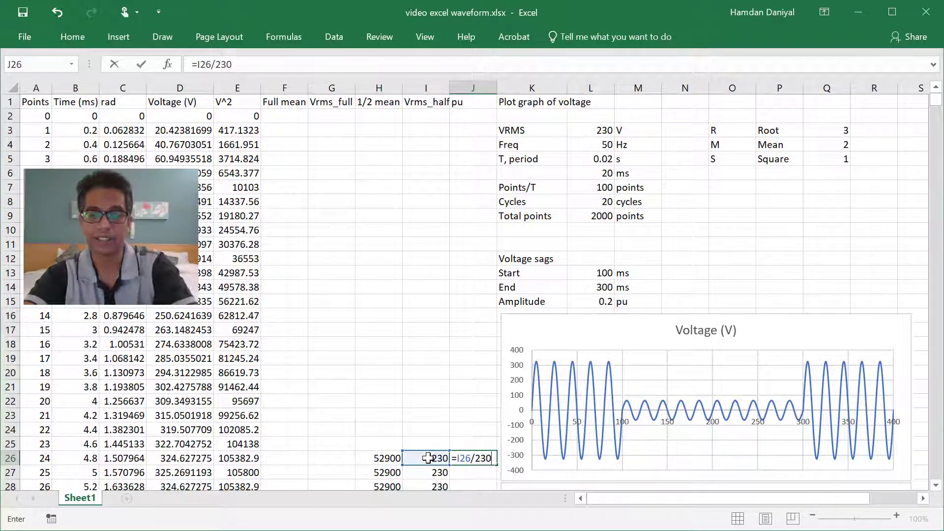
pyautogui.press('Return')
pyautogui.click(486, 455)
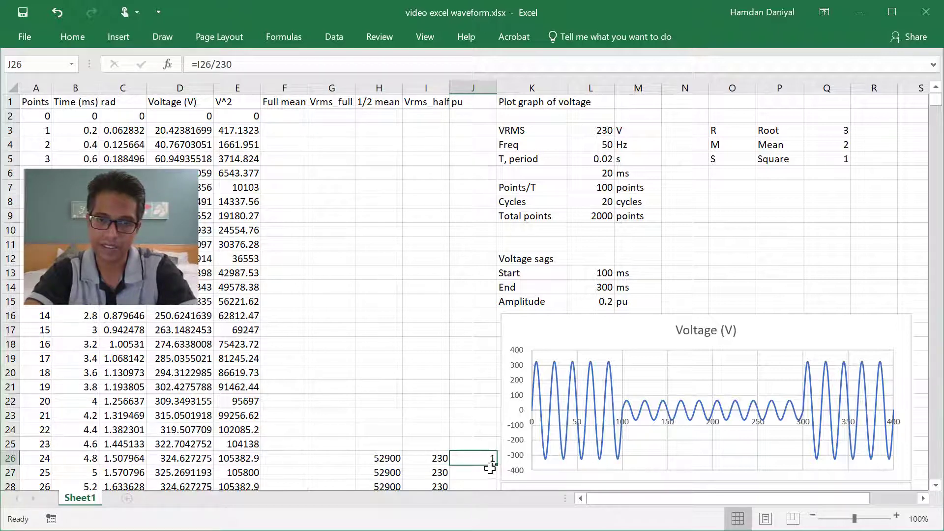
pyautogui.doubleClick(494, 465)
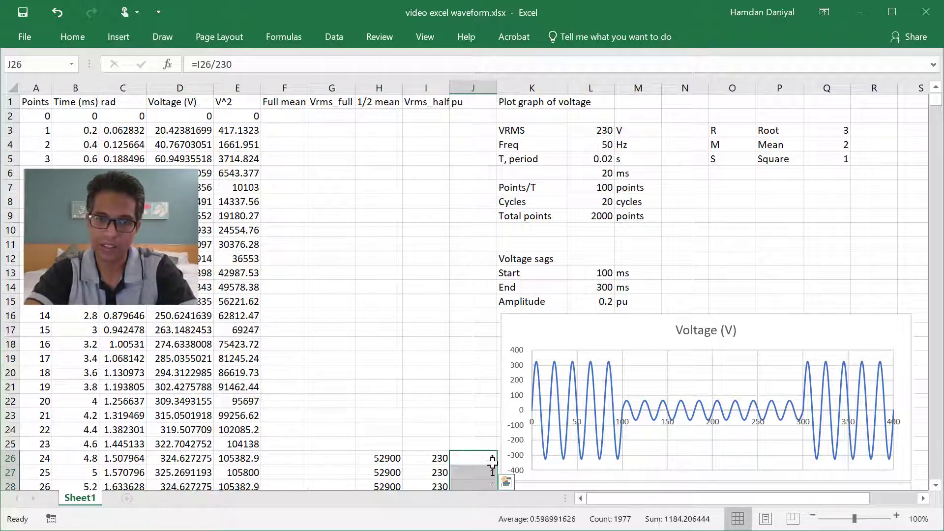
pyautogui.click(476, 84)
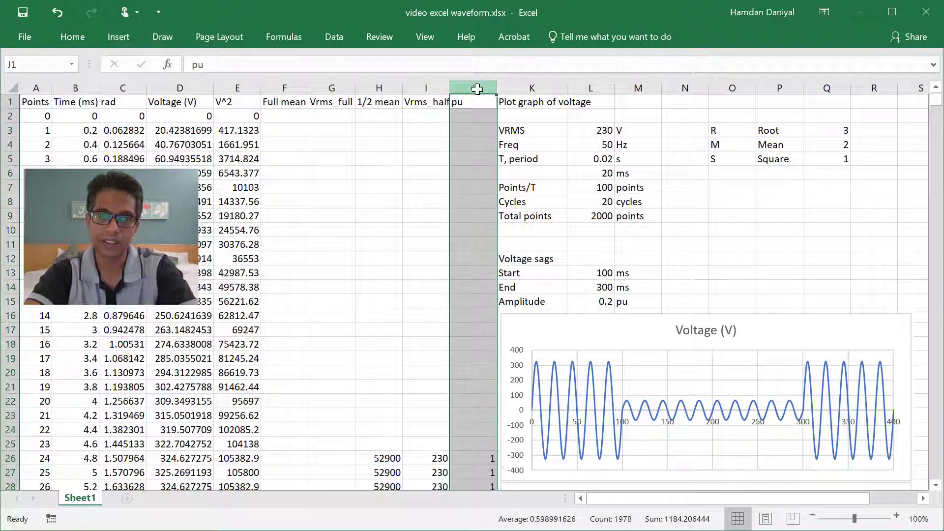
# Insert a smooth-line scatter chart of pu against Time (ms) from columns B and J.
pyautogui.keyDown('ctrl'); pyautogui.click(77, 86); pyautogui.keyUp('ctrl')
pyautogui.click(118, 37)
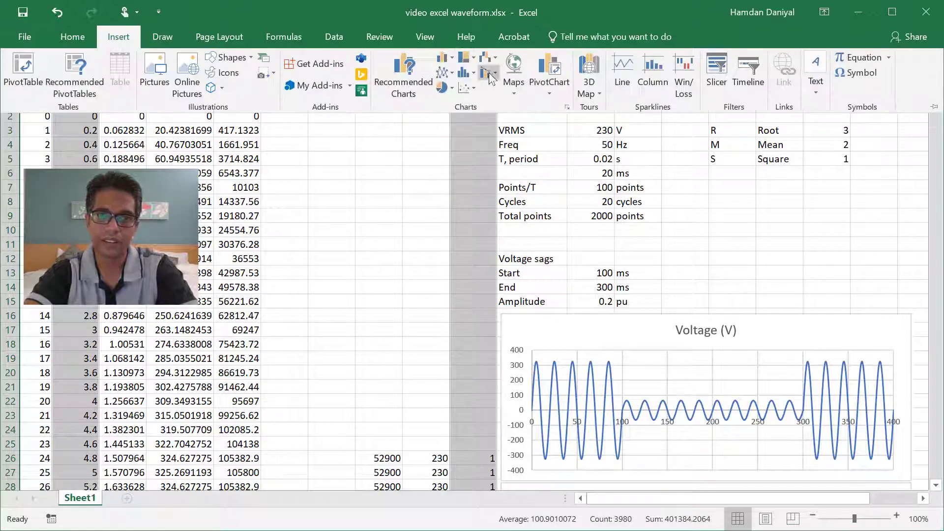
pyautogui.click(492, 77)
pyautogui.click(556, 130)
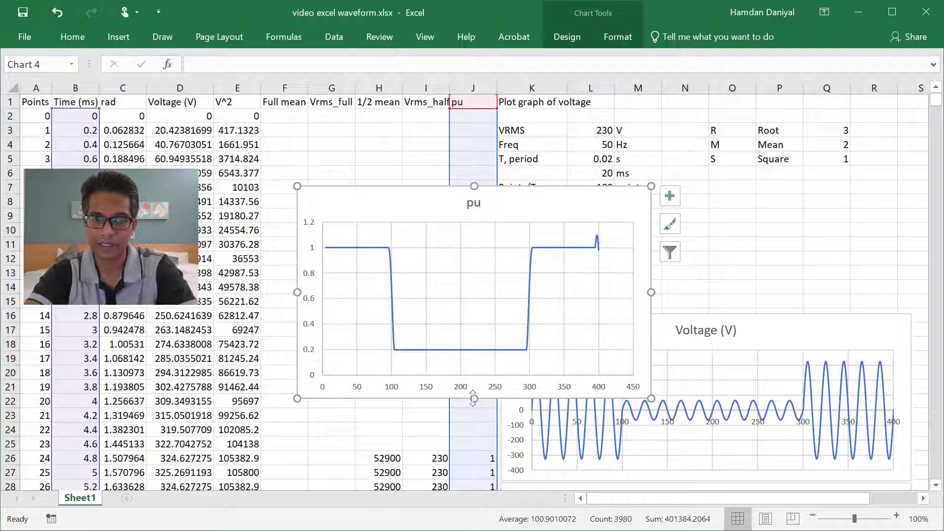
# Flatten the pu chart and set its time axis maximum to 400.
pyautogui.moveTo(473, 398); pyautogui.dragTo(484, 305)
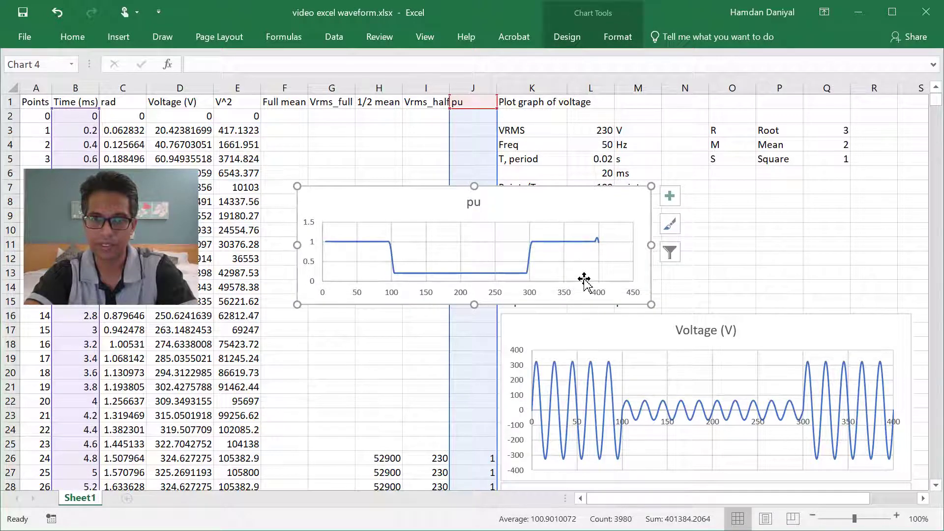
pyautogui.rightClick(564, 295)
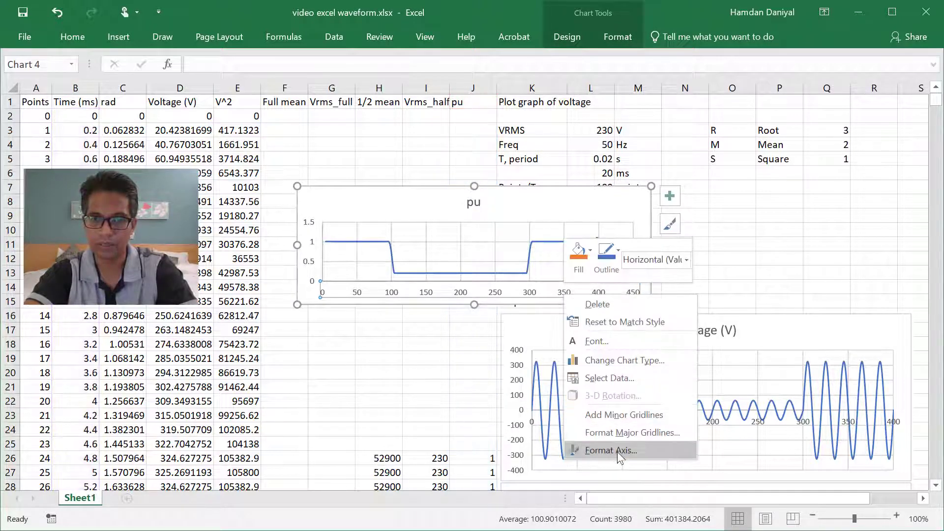
pyautogui.click(618, 453)
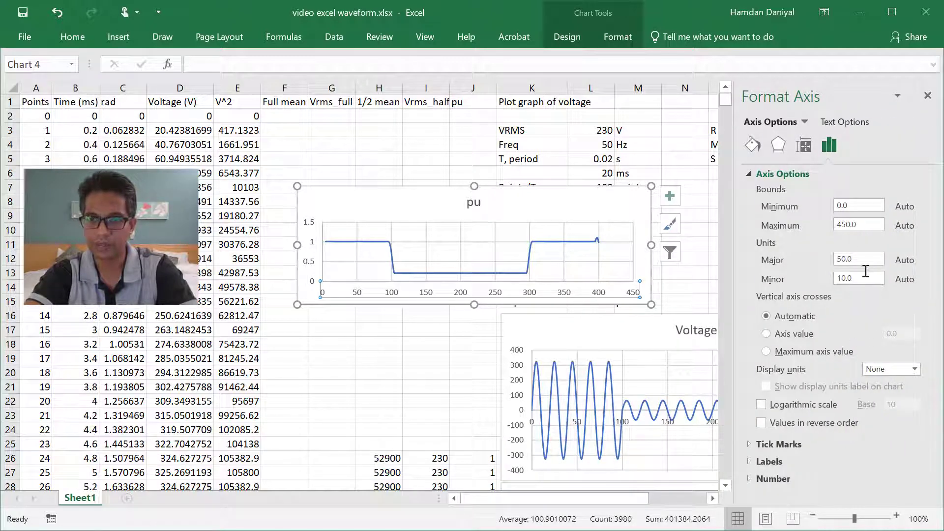
pyautogui.doubleClick(846, 224)
pyautogui.write('400')
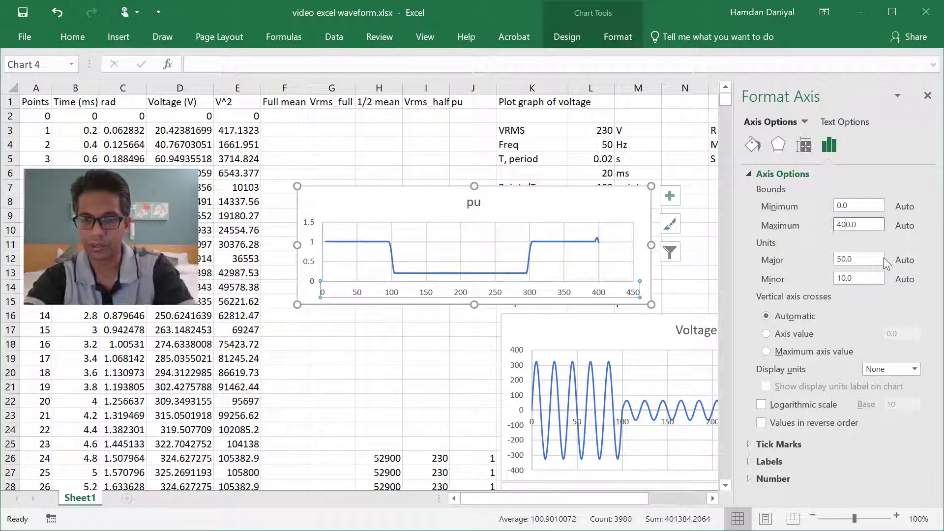
pyautogui.press('Return')
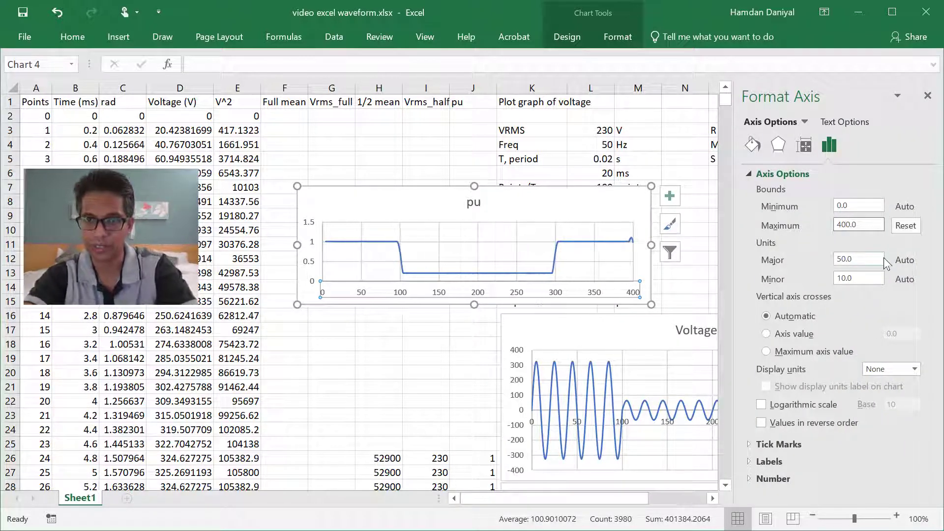
pyautogui.click(927, 96)
# Place the pu chart below the Vrms_half chart and widen it to match.
pyautogui.moveTo(561, 221); pyautogui.dragTo(804, 380)
pyautogui.scroll(-9, 811, 384)
pyautogui.scroll(1, 742, 228)
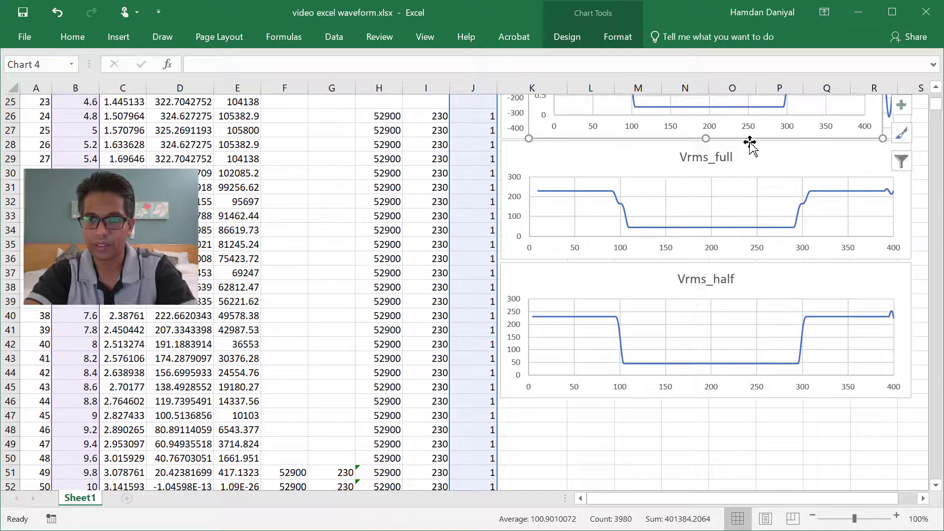
pyautogui.moveTo(739, 128); pyautogui.dragTo(706, 451)
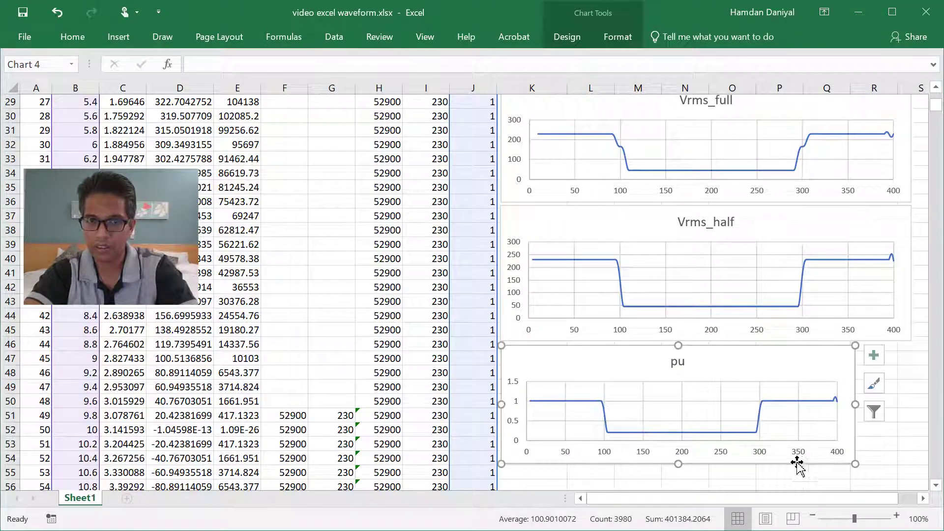
pyautogui.moveTo(864, 404); pyautogui.dragTo(912, 404)
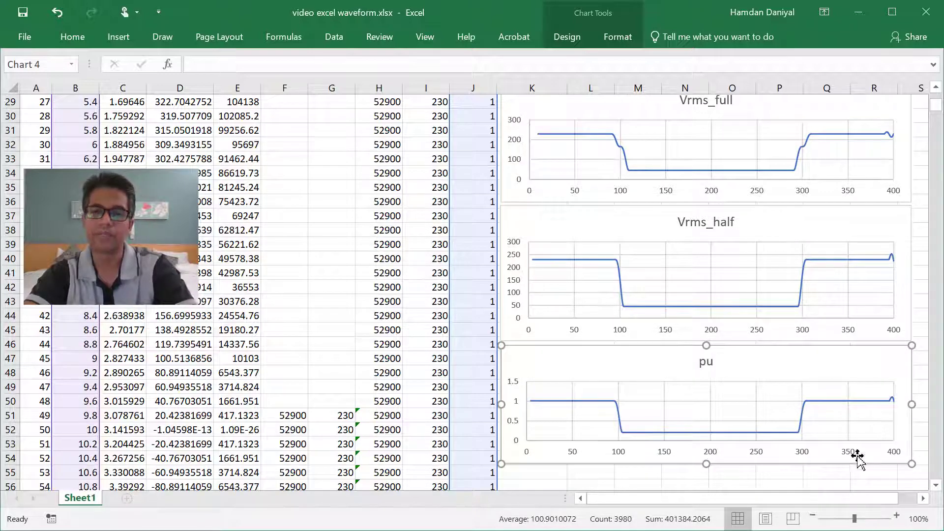
pyautogui.scroll(3, 854, 449)
pyautogui.scroll(2, 854, 445)
pyautogui.scroll(-6, 853, 445)
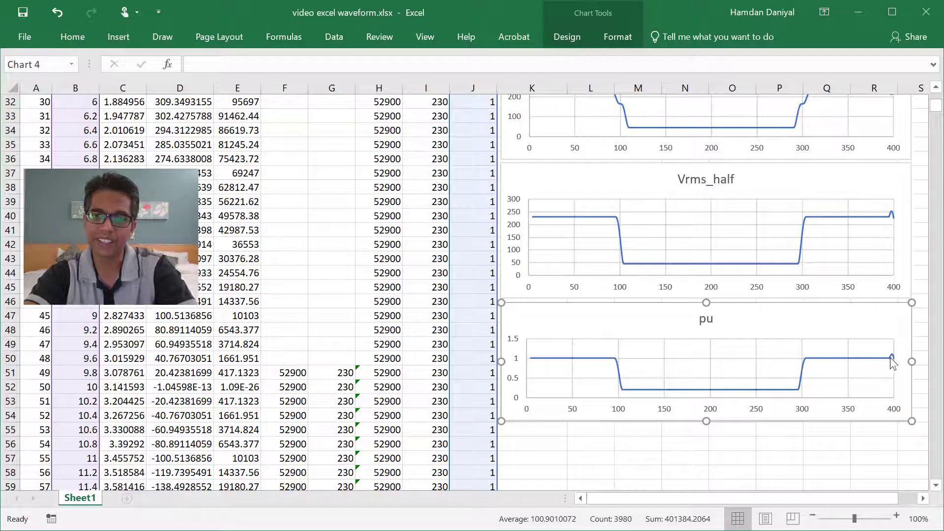
pyautogui.moveTo(891, 368)
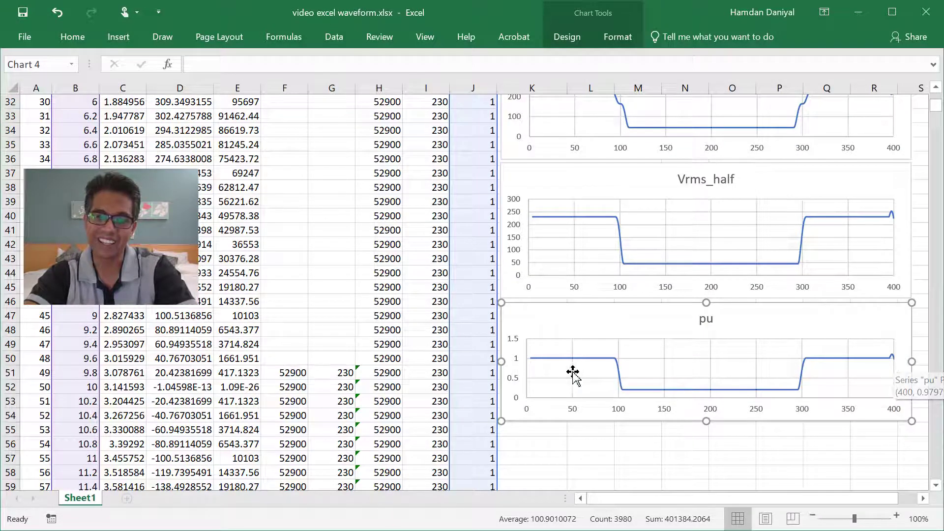
# Set the Voltage chart's time axis to run from 20 to 380 ms.
pyautogui.scroll(5, 534, 374)
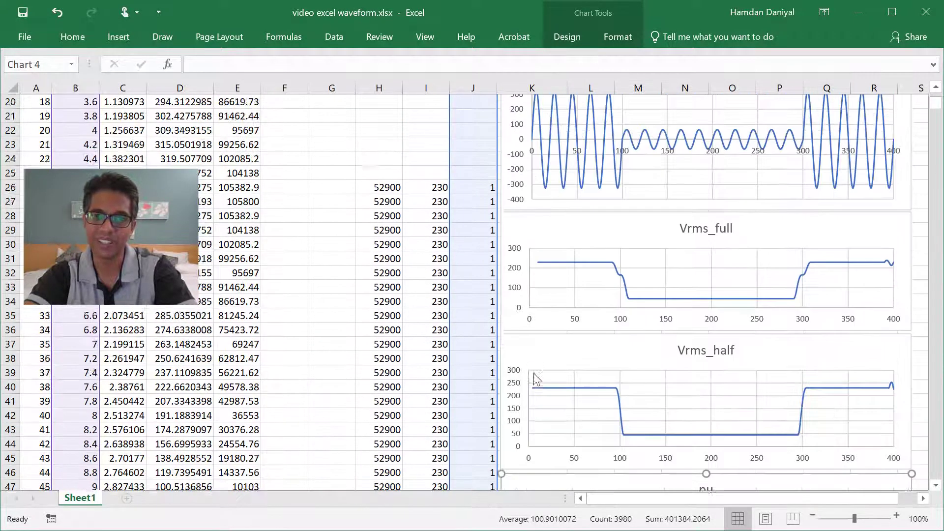
pyautogui.rightClick(667, 195)
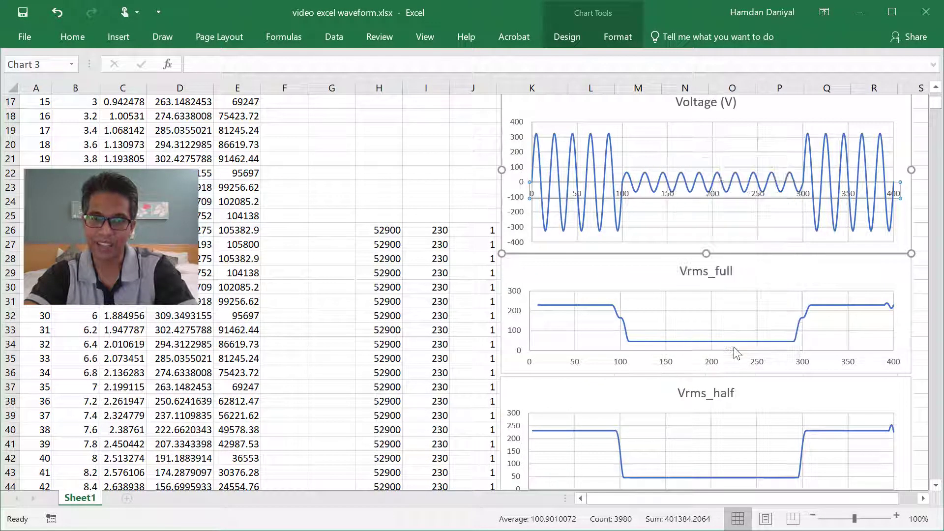
pyautogui.hotkey('ctrl', '1')
pyautogui.moveTo(846, 206); pyautogui.dragTo(806, 207)
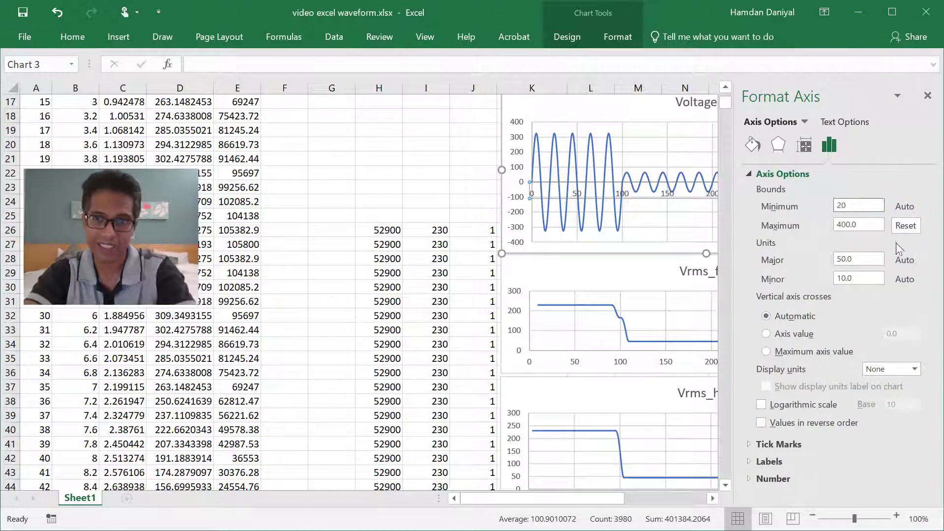
pyautogui.write('20')
pyautogui.click(845, 225)
pyautogui.press('Delete')
pyautogui.press('Delete')
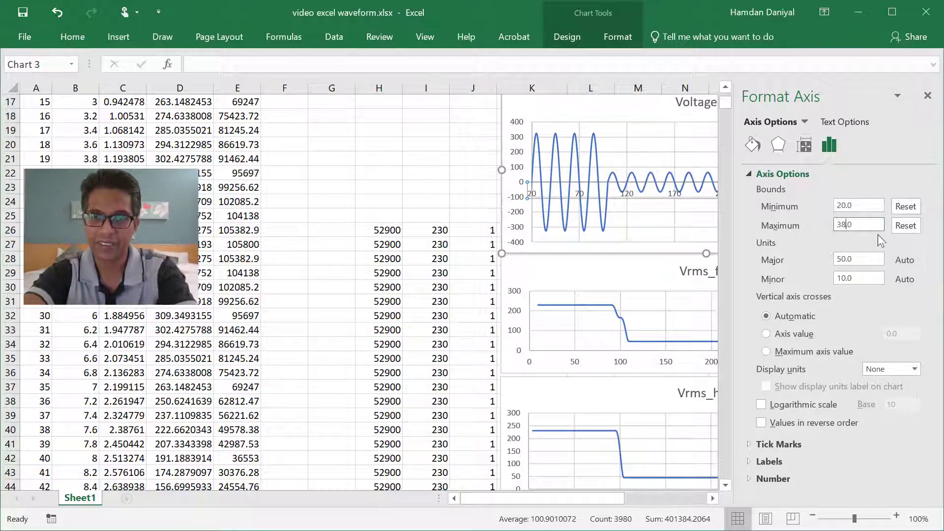
pyautogui.moveTo(863, 224); pyautogui.dragTo(816, 224)
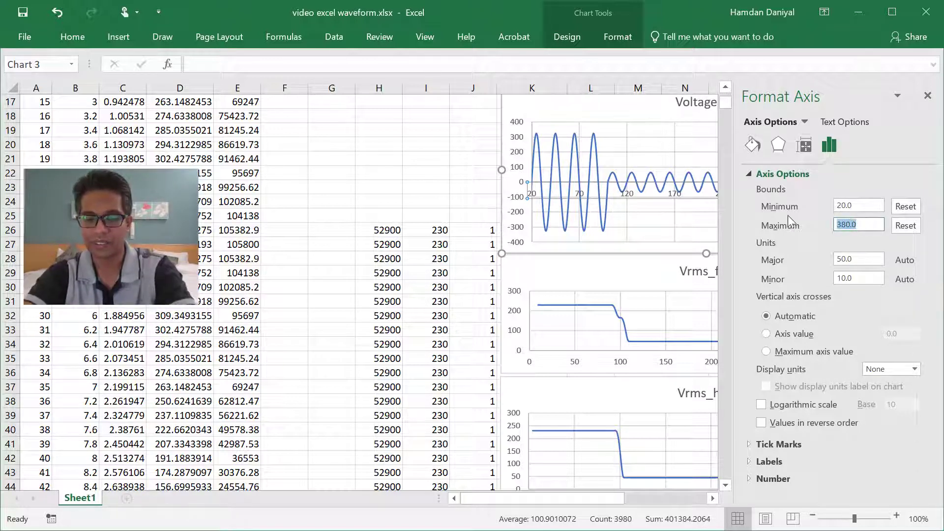
pyautogui.click(925, 97)
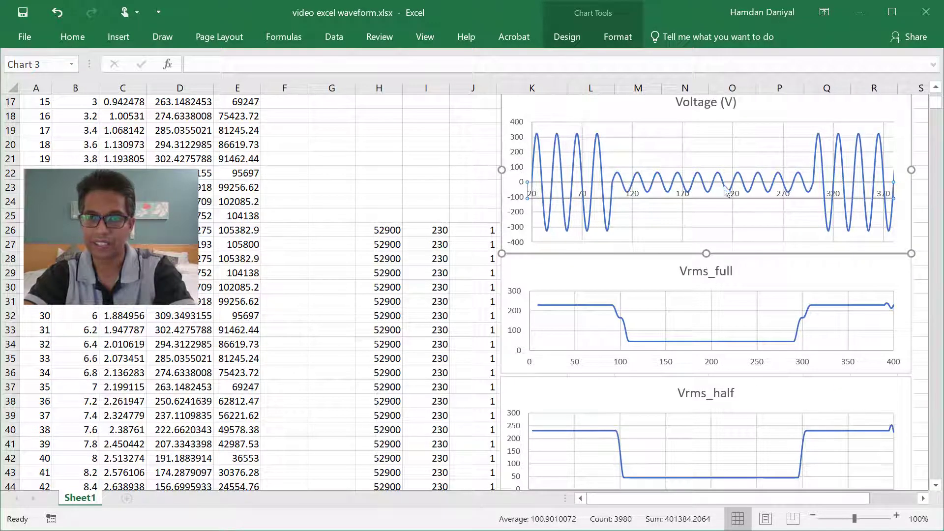
# Set the Vrms_full chart's time axis minimum to 20 ms.
pyautogui.click(576, 367)
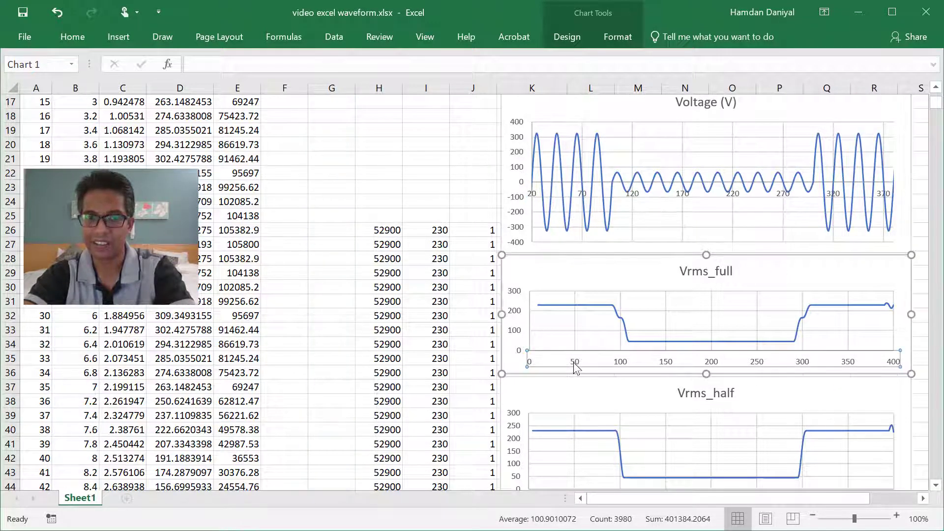
pyautogui.rightClick(576, 368)
pyautogui.click(614, 515)
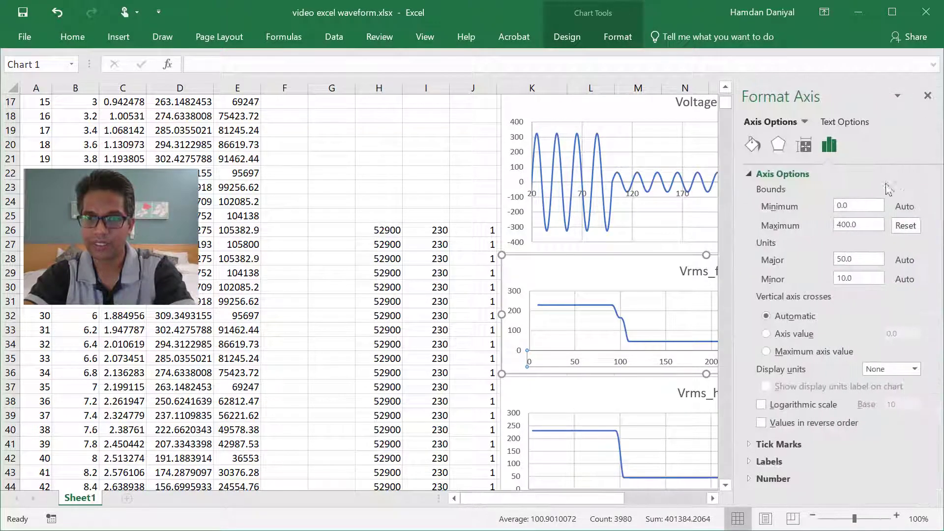
pyautogui.doubleClick(858, 206)
pyautogui.write('20')
pyautogui.press('Tab')
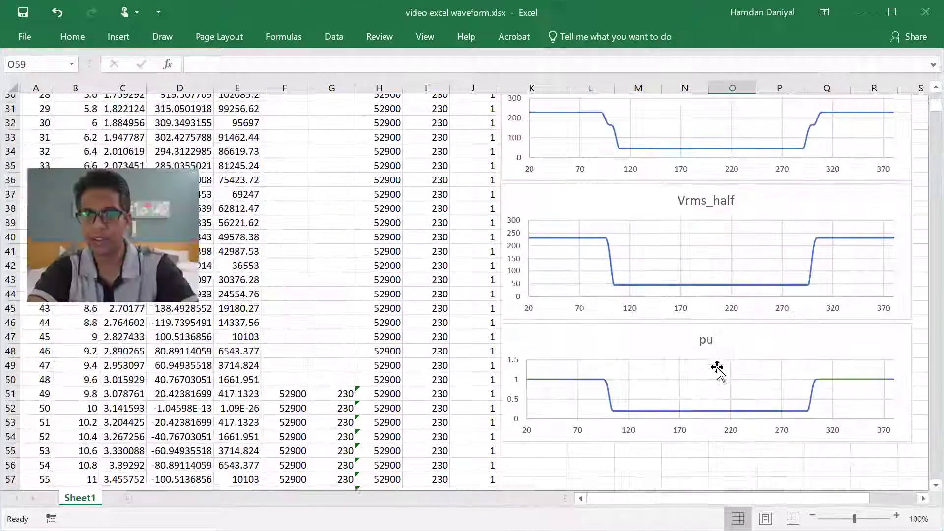
pyautogui.scroll(3, 717, 369)
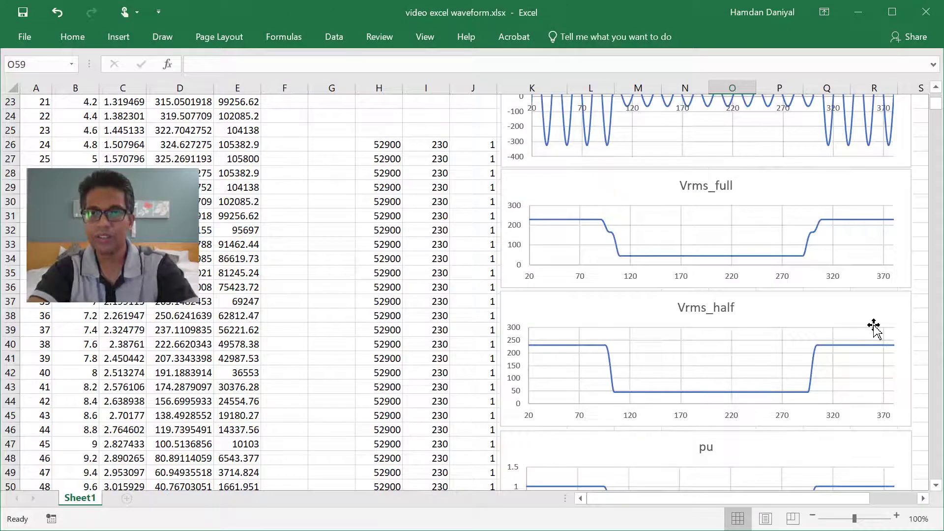
pyautogui.scroll(1, 873, 329)
pyautogui.scroll(1, 911, 309)
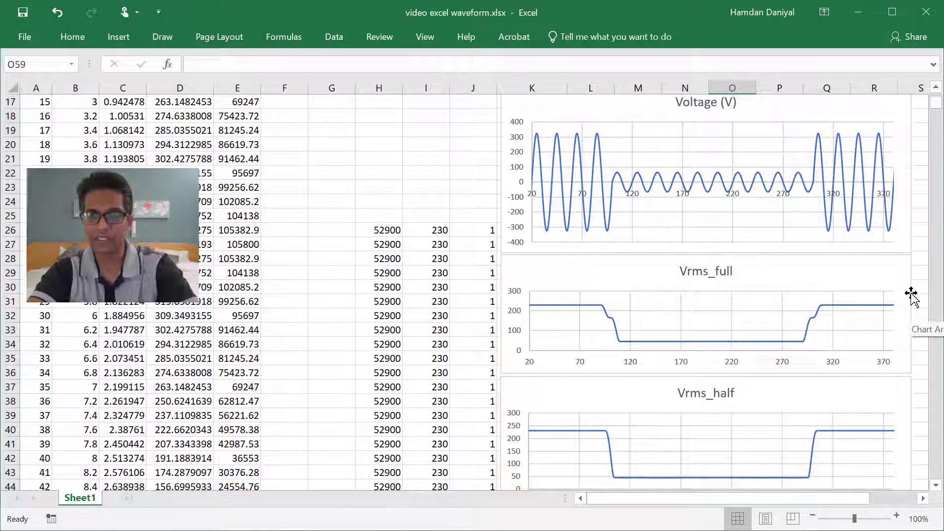
pyautogui.scroll(1, 909, 308)
pyautogui.scroll(-3, 908, 308)
pyautogui.scroll(-2, 690, 313)
pyautogui.scroll(-1, 690, 319)
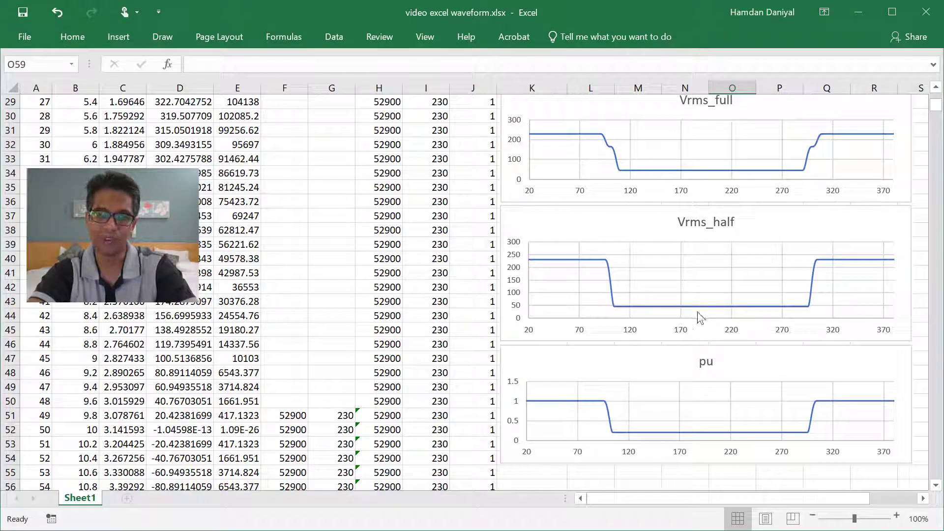